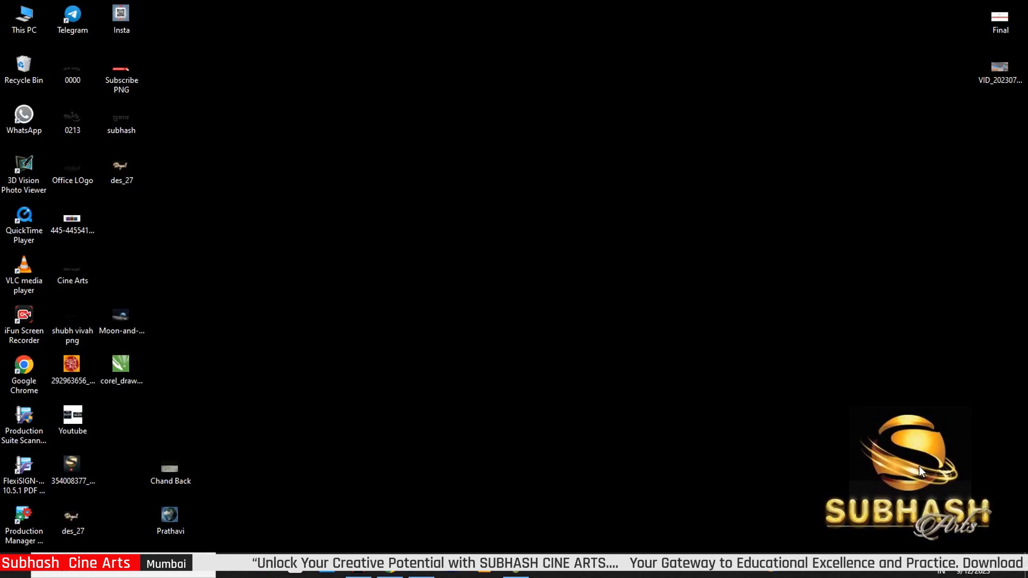
Step: Open File Explorer on This PC from the desktop icon
double_click(27, 21)
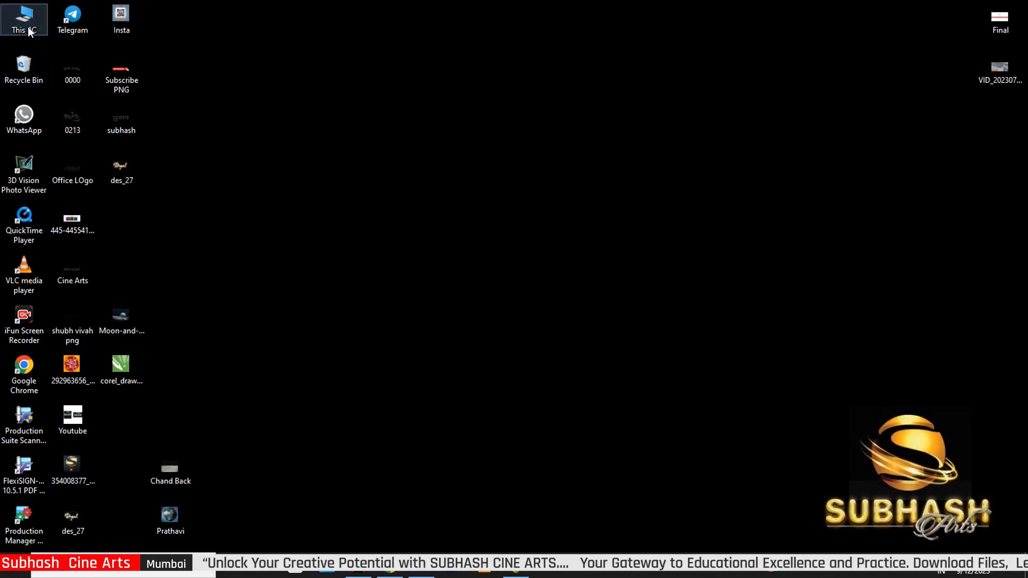
Step: In Downloads, extract the 12-9-23 archive with its password and select the resulting des_27 file
click(63, 106)
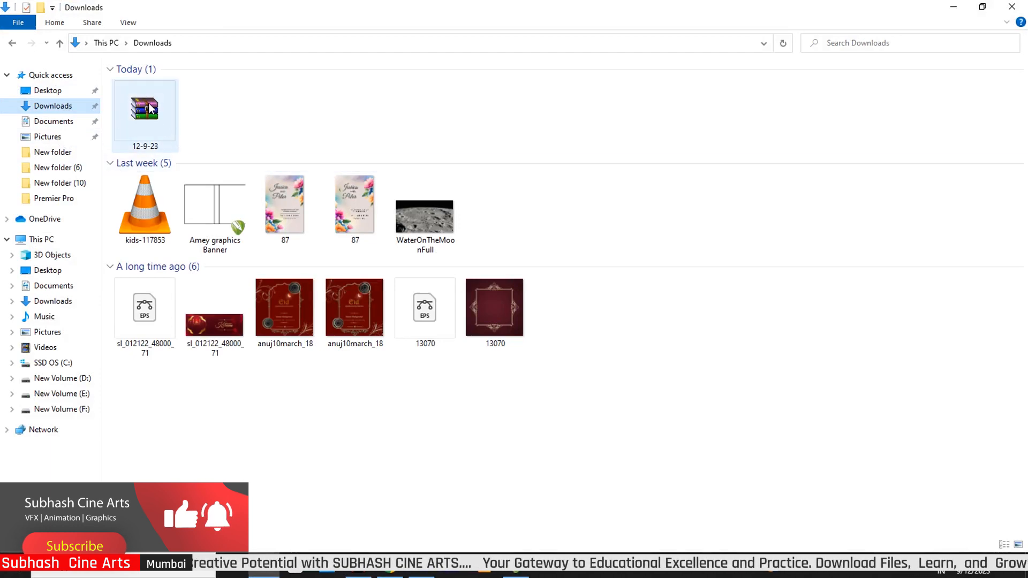
click(147, 113)
right_click(147, 113)
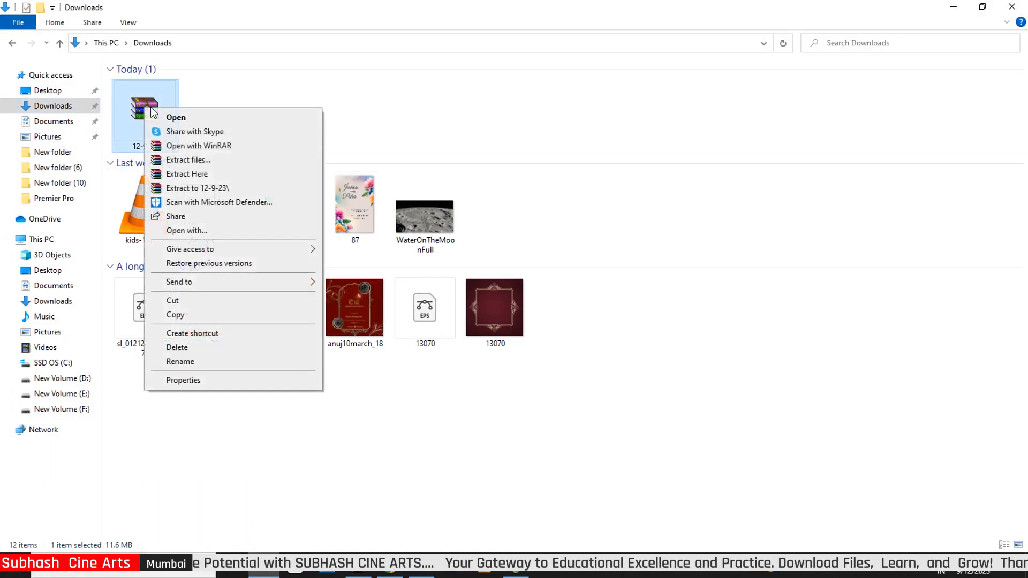
click(195, 174)
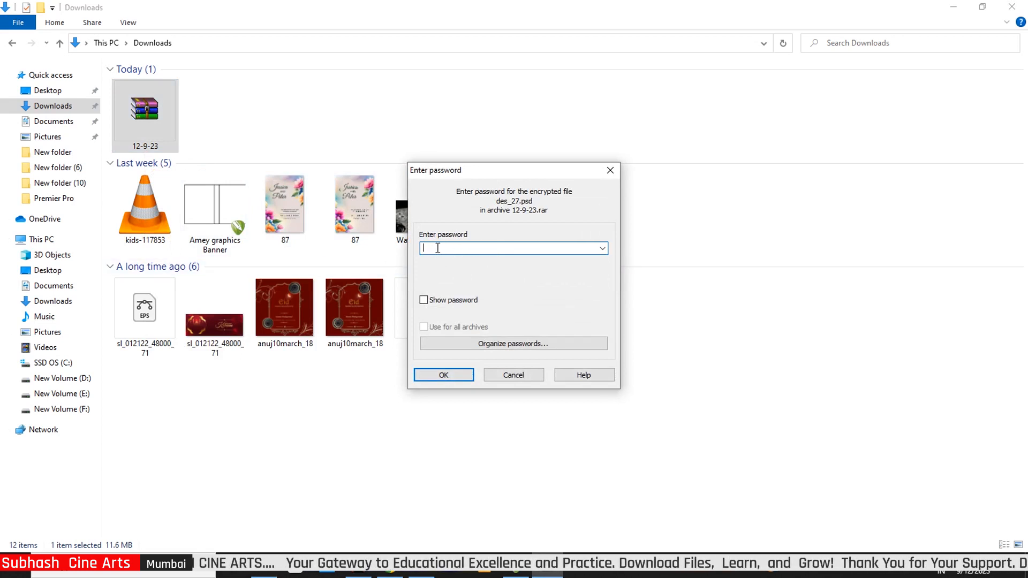
text(1)
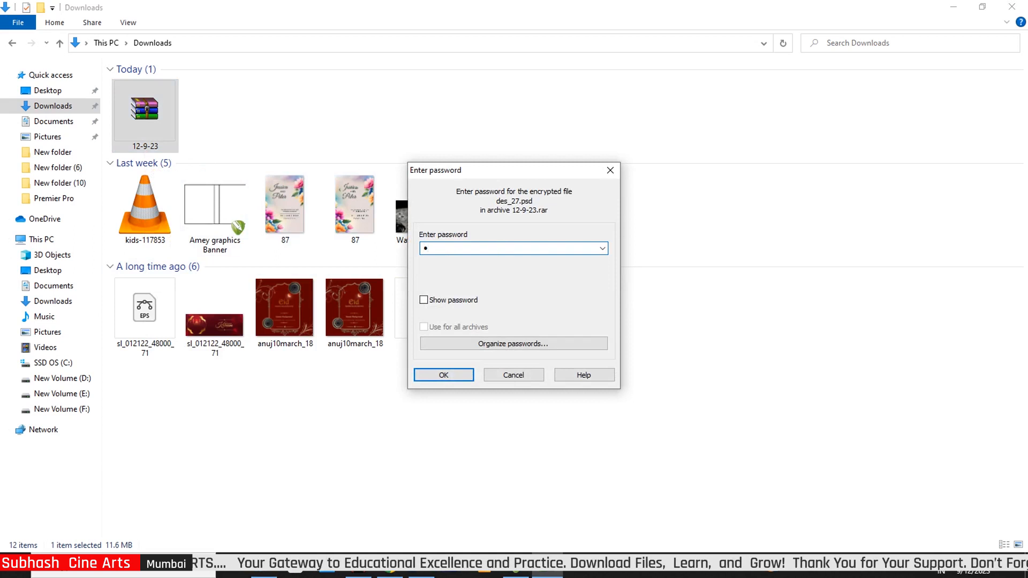
text(2)
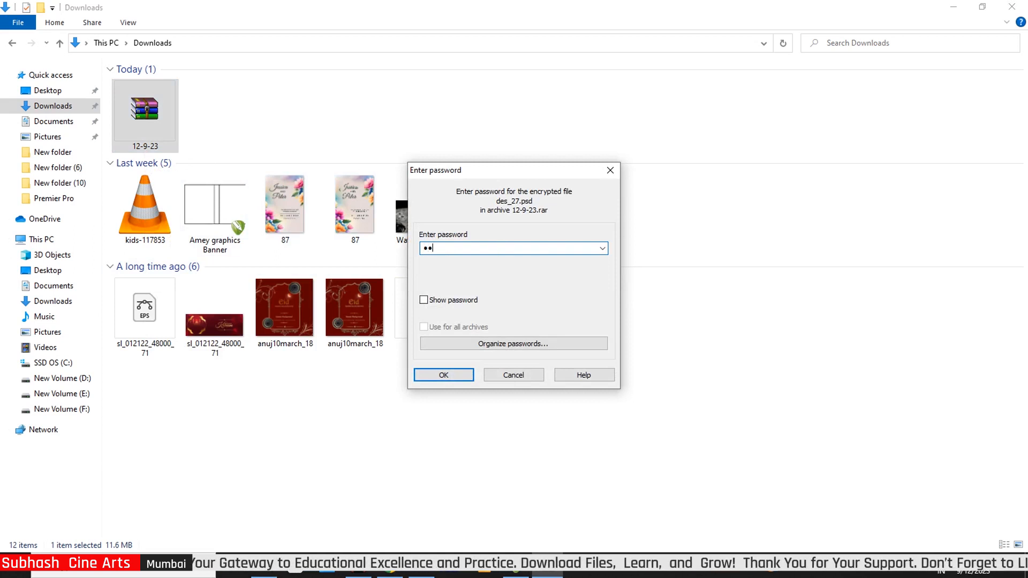
text(34)
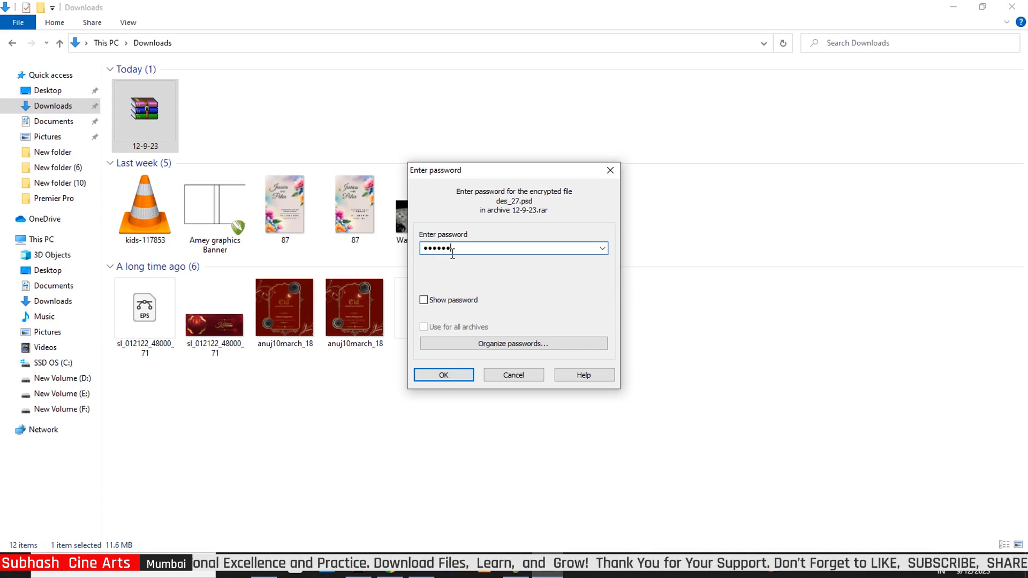
drag(453, 252, 415, 280)
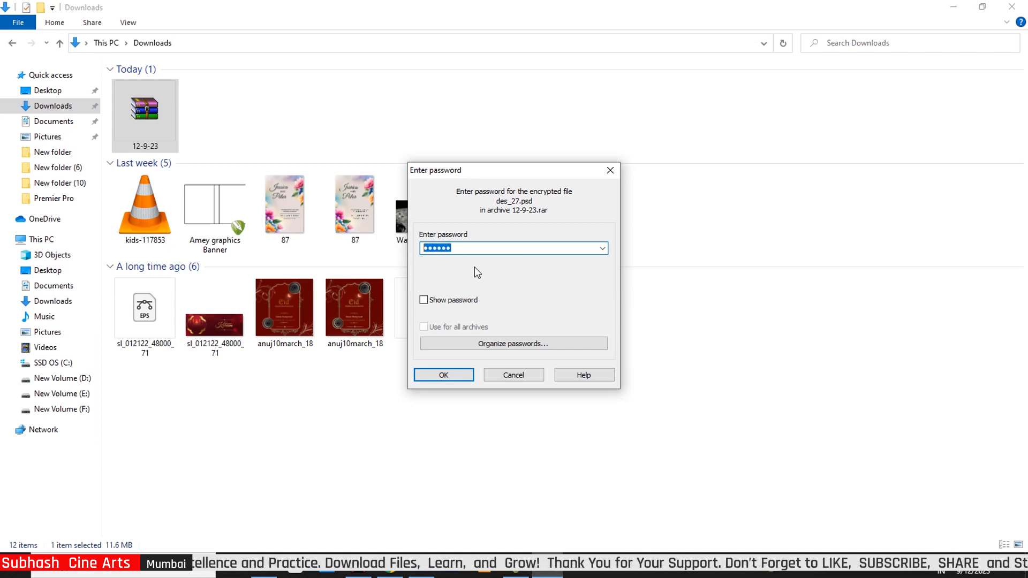
click(443, 375)
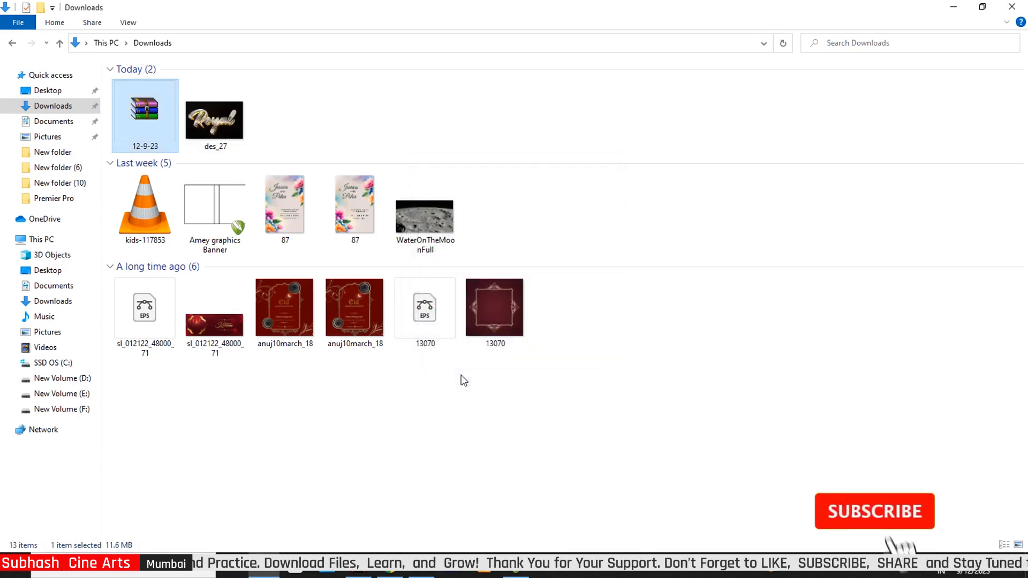
click(214, 122)
Step: Open des_27 in Photoshop, edit its design smart object, retype 'Royal' and nudge it up-right
drag(214, 122, 495, 417)
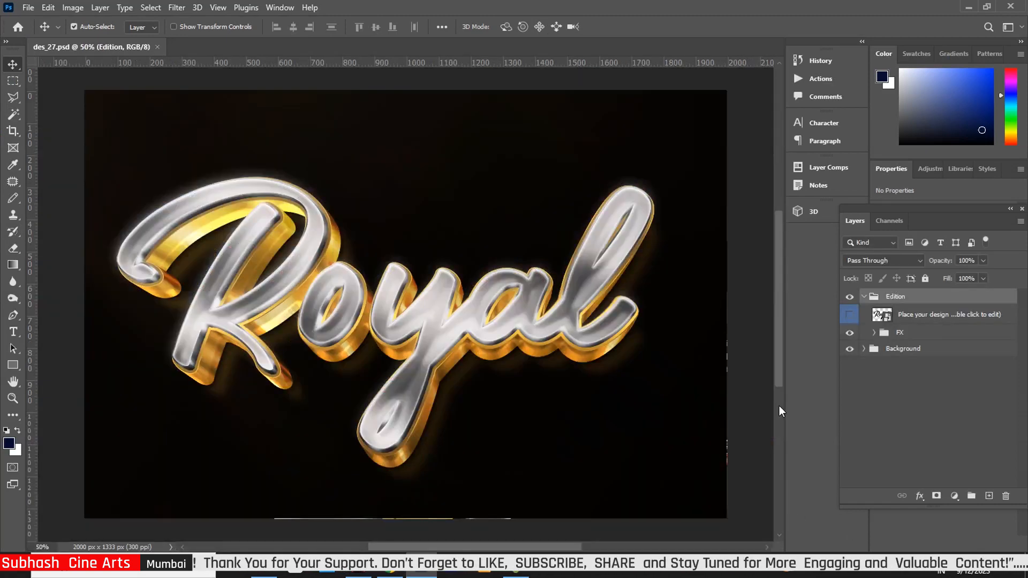
double_click(884, 317)
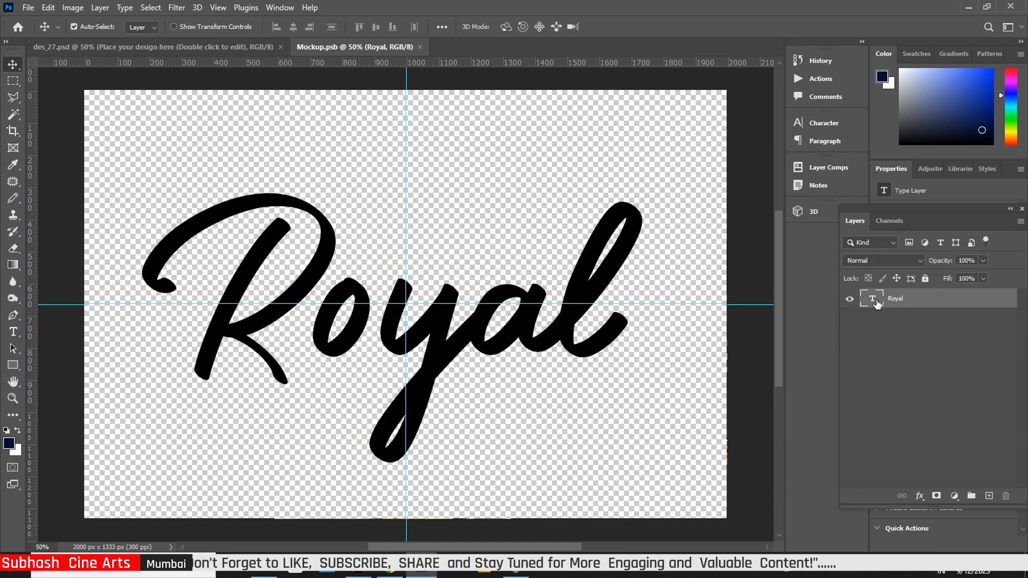
double_click(873, 304)
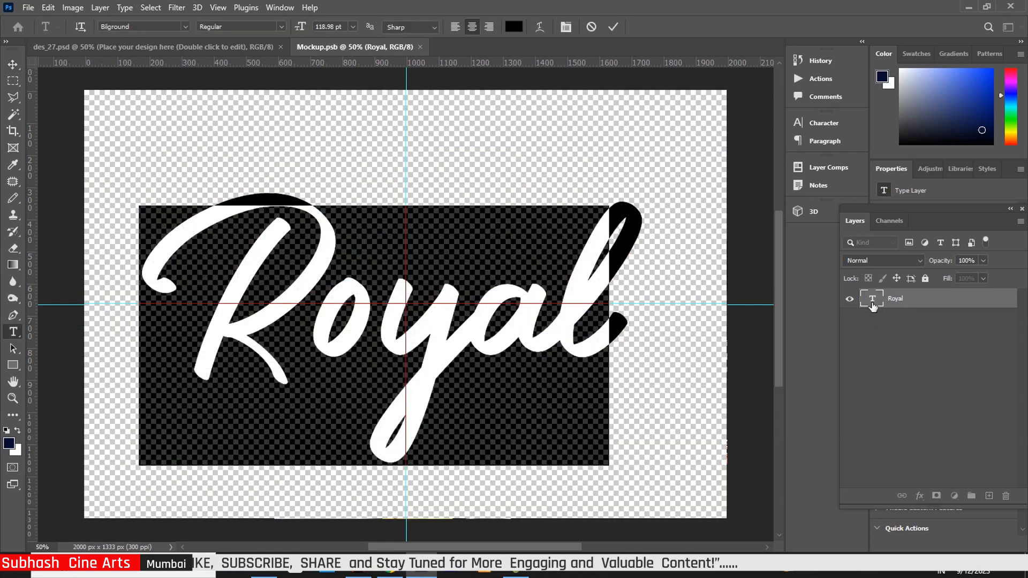
text(R)
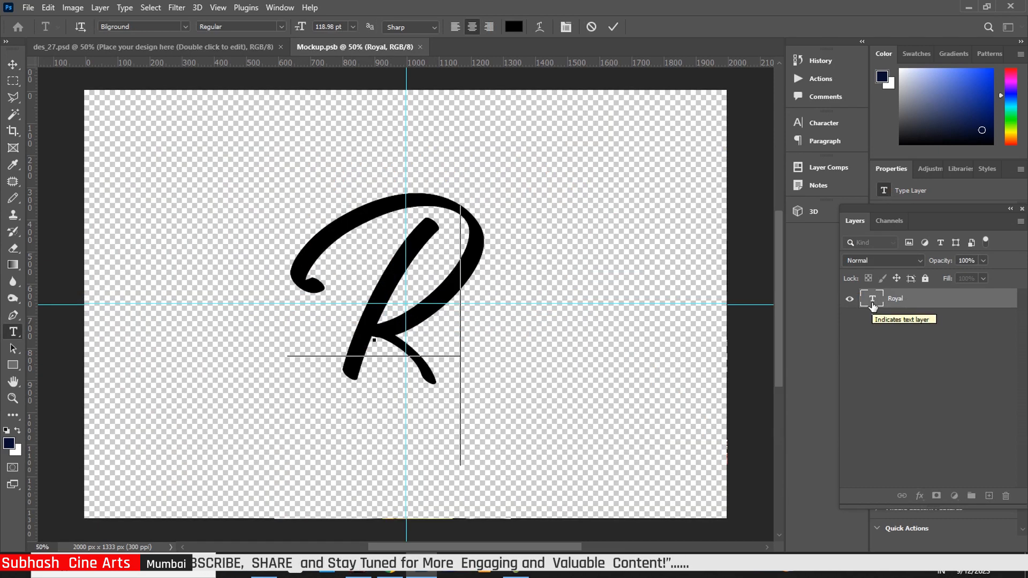
text(oya)
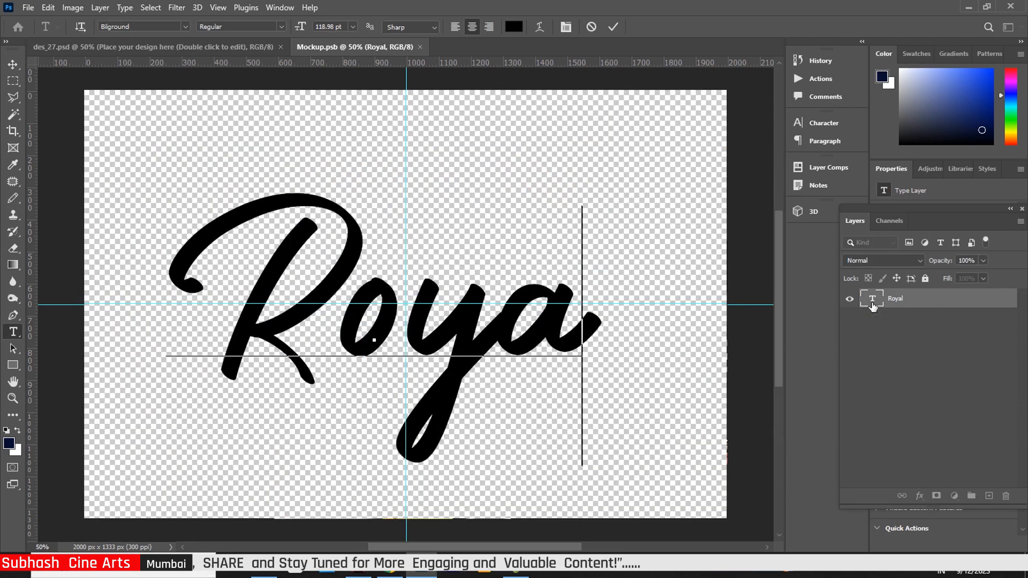
text(l)
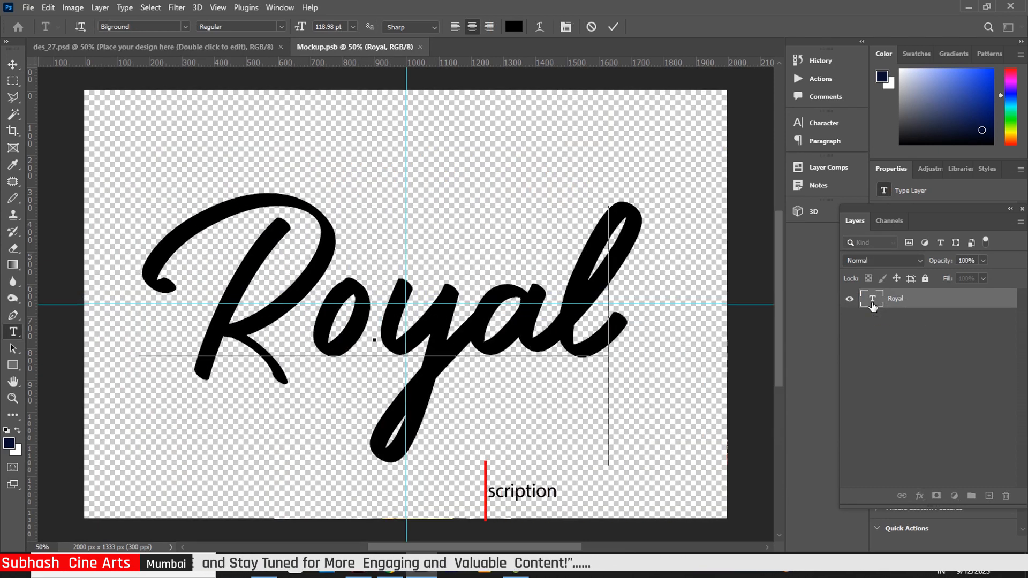
click(13, 64)
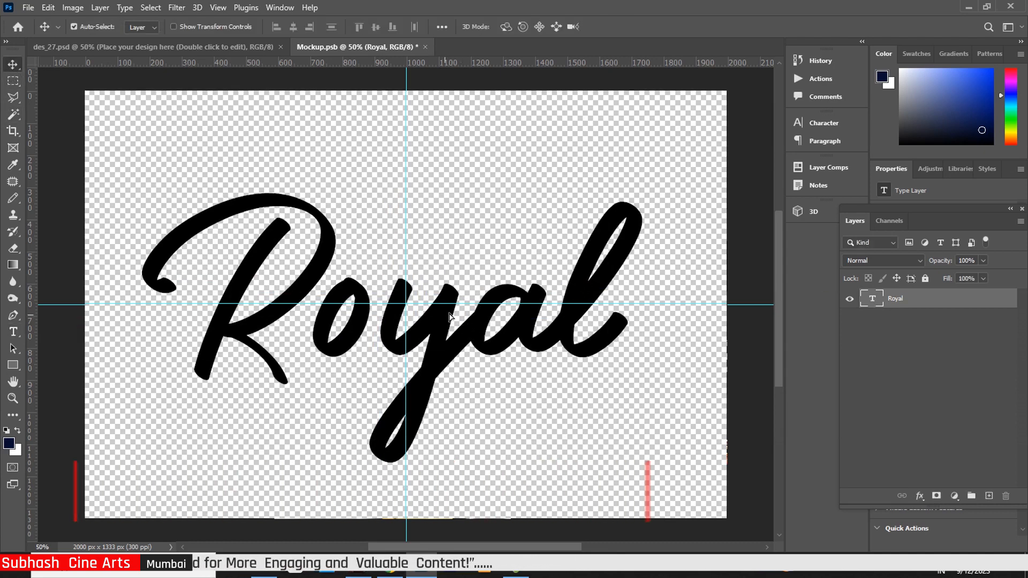
drag(445, 320, 450, 315)
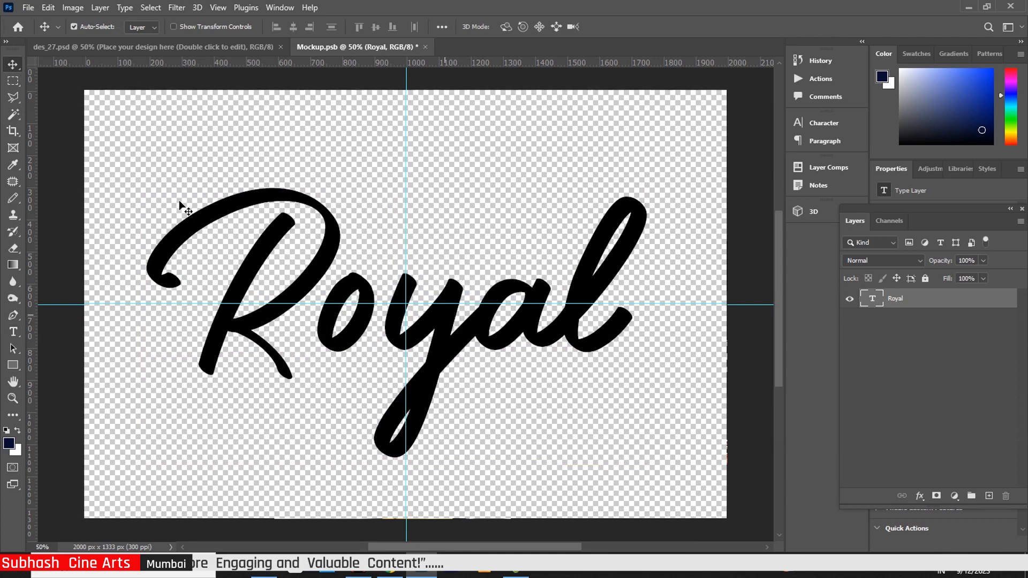
Step: Browse the font list keeping Bilground, then shift the Royal text 7 px left
click(15, 332)
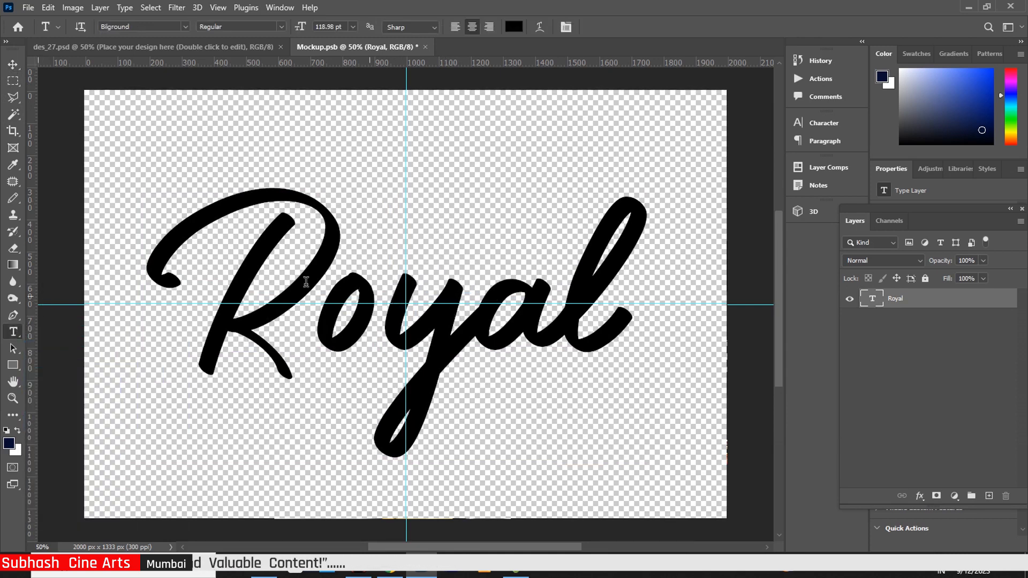
click(185, 27)
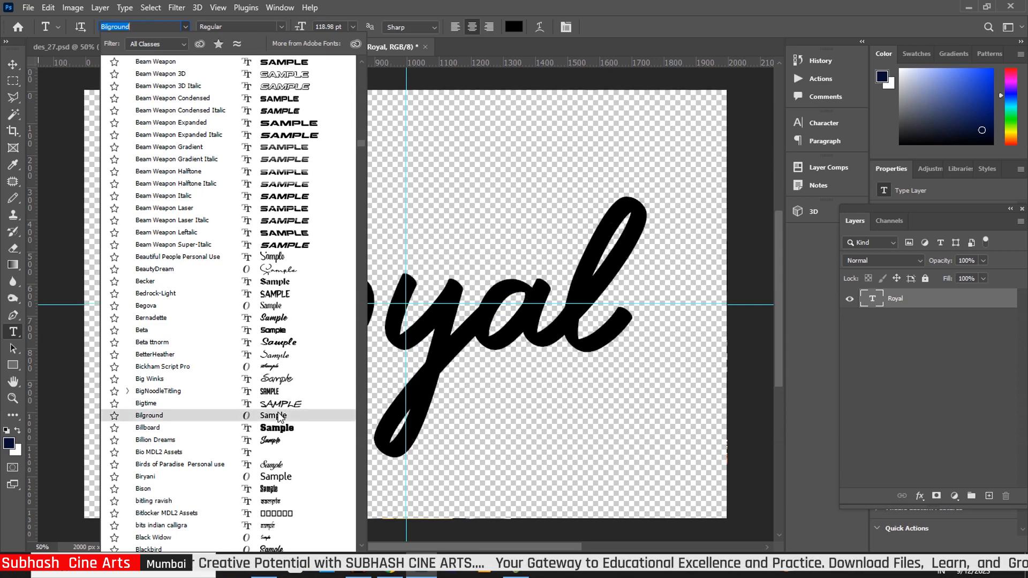
click(278, 415)
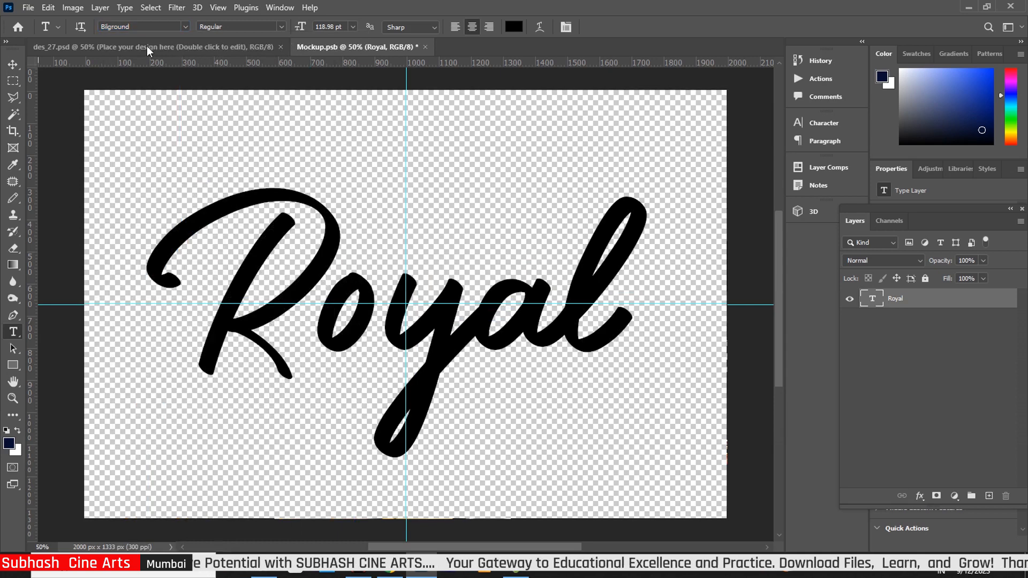
click(185, 27)
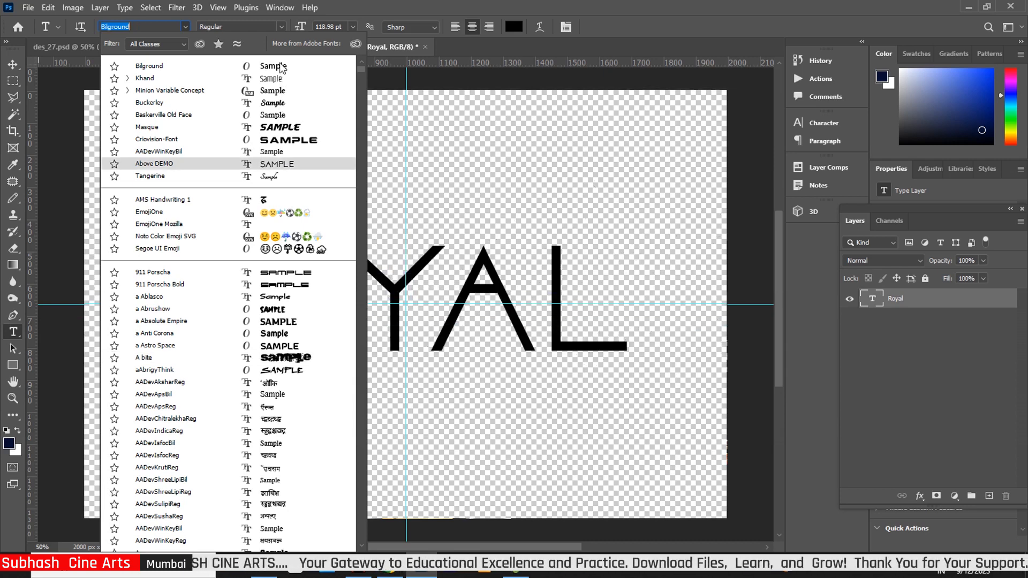
key(Return)
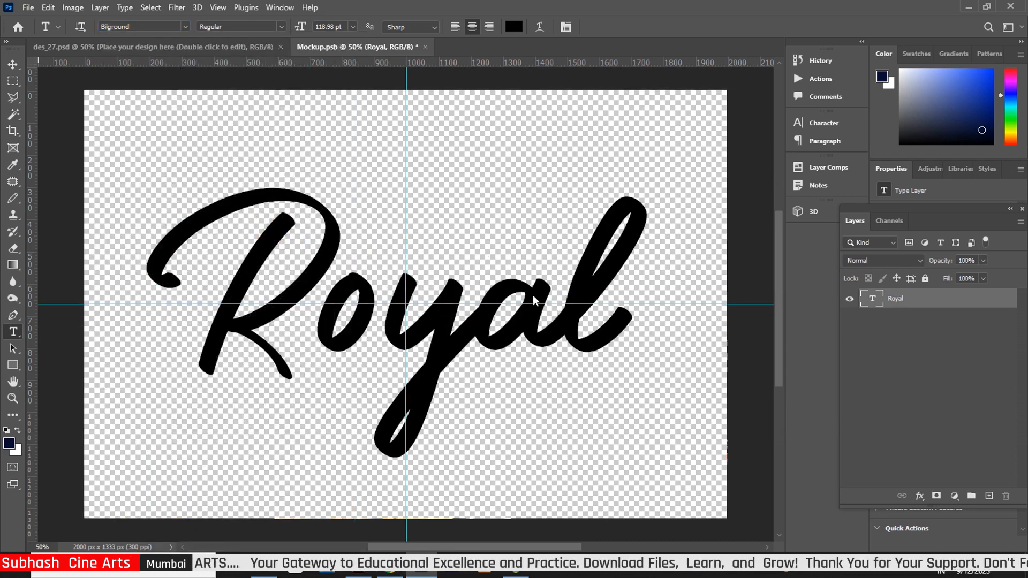
click(13, 65)
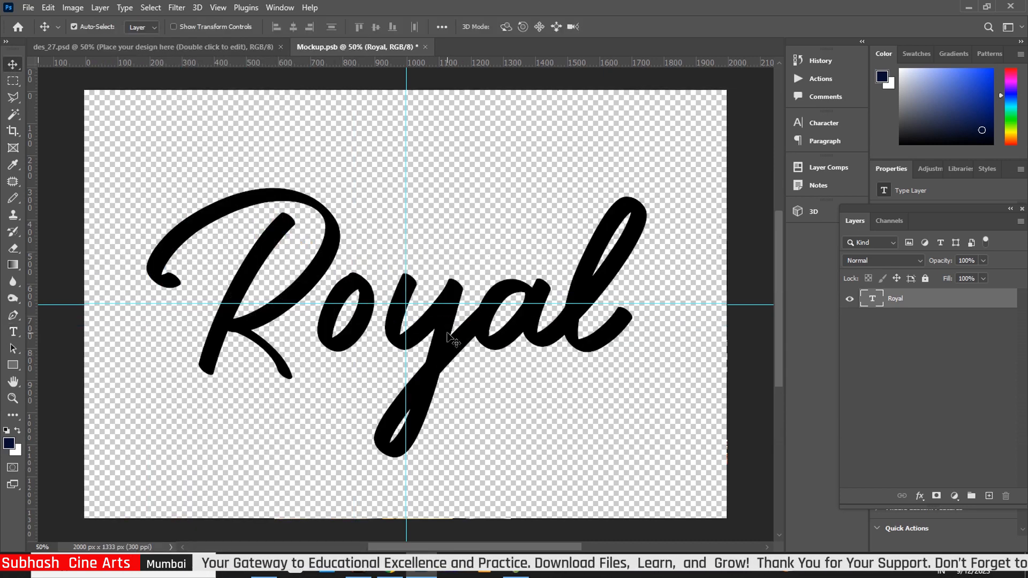
drag(448, 336, 448, 336)
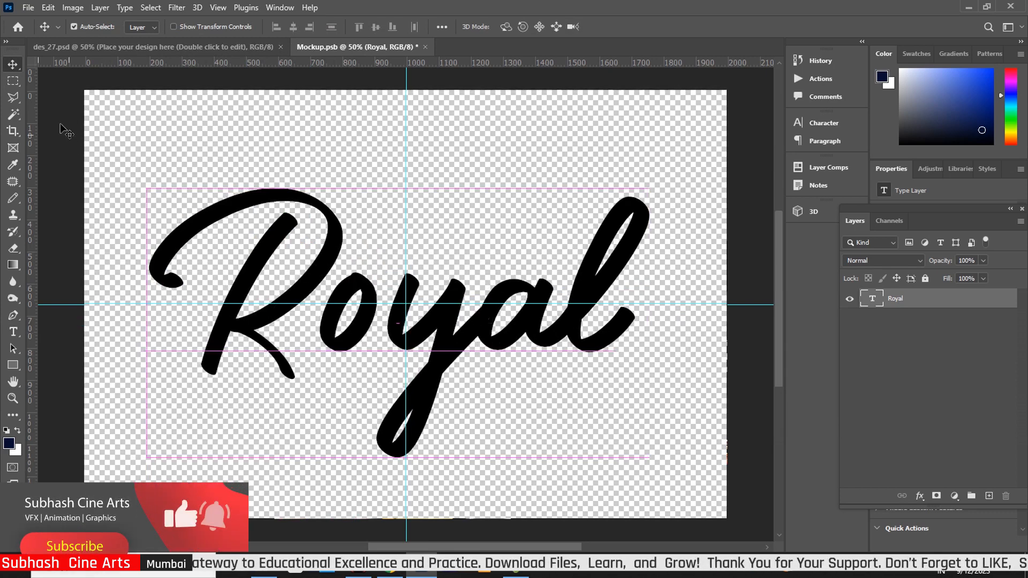
Step: Close Mockup.psb, saving its changes, to return to des_27.psd
click(426, 47)
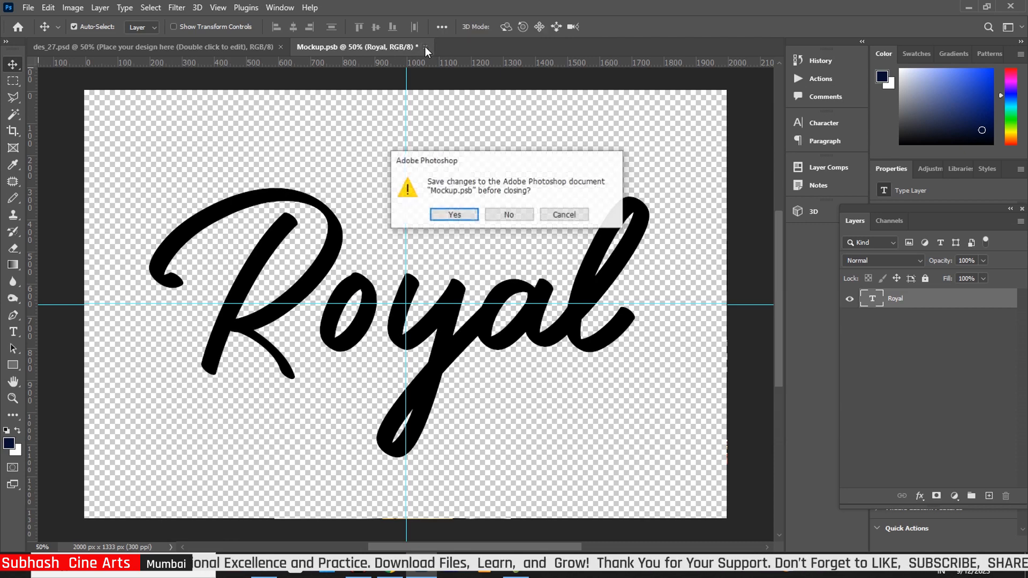
click(453, 216)
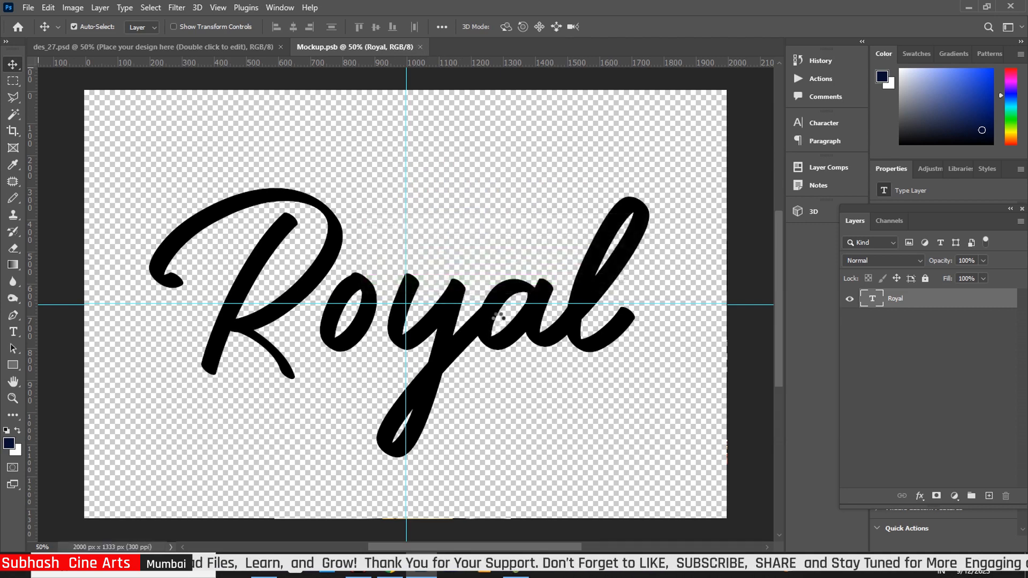
key(ctrl+w)
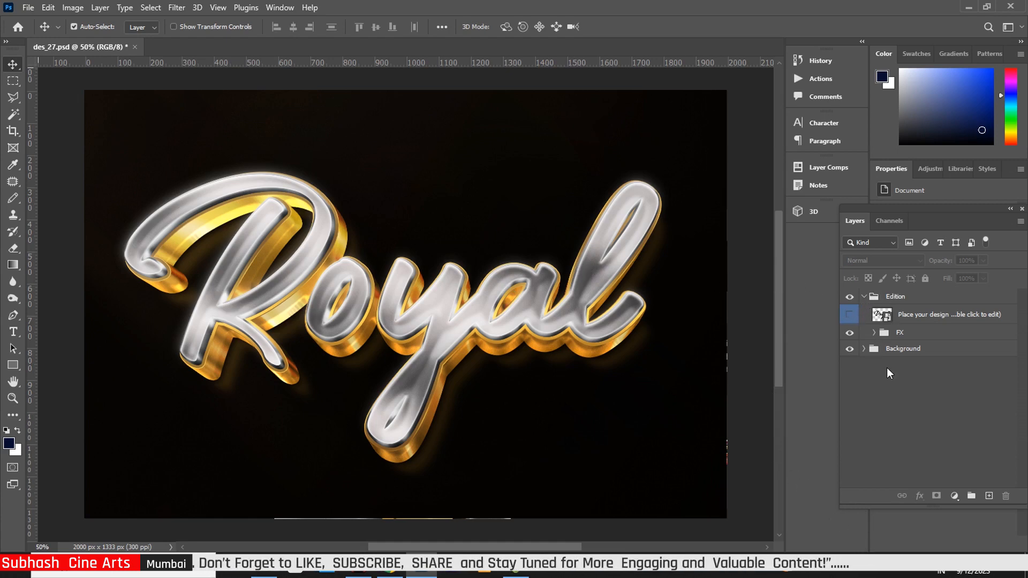
Step: Expand the FX and FX Light groups, toggle FX Light visibility, and select the Border layer
click(874, 333)
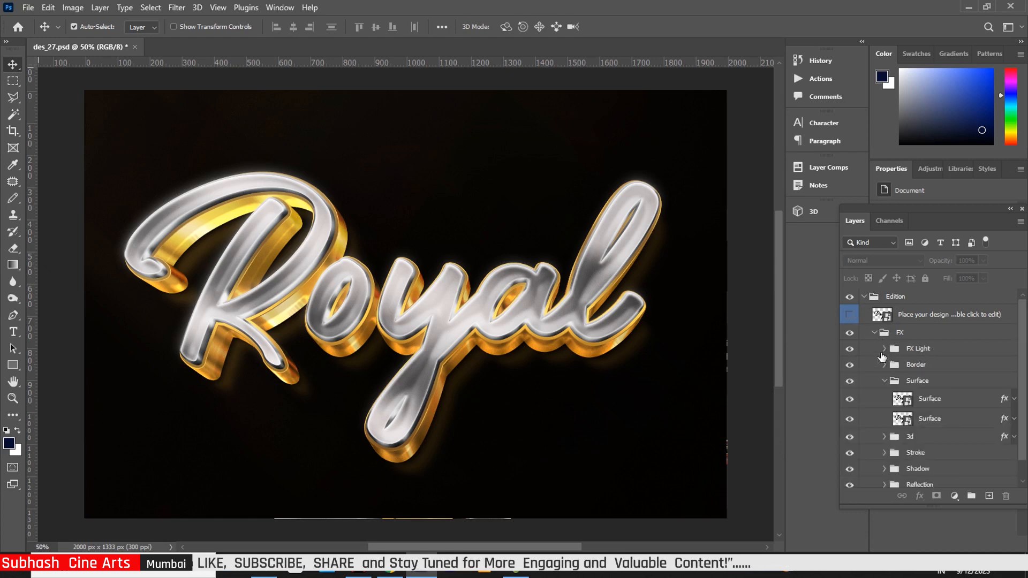
click(885, 349)
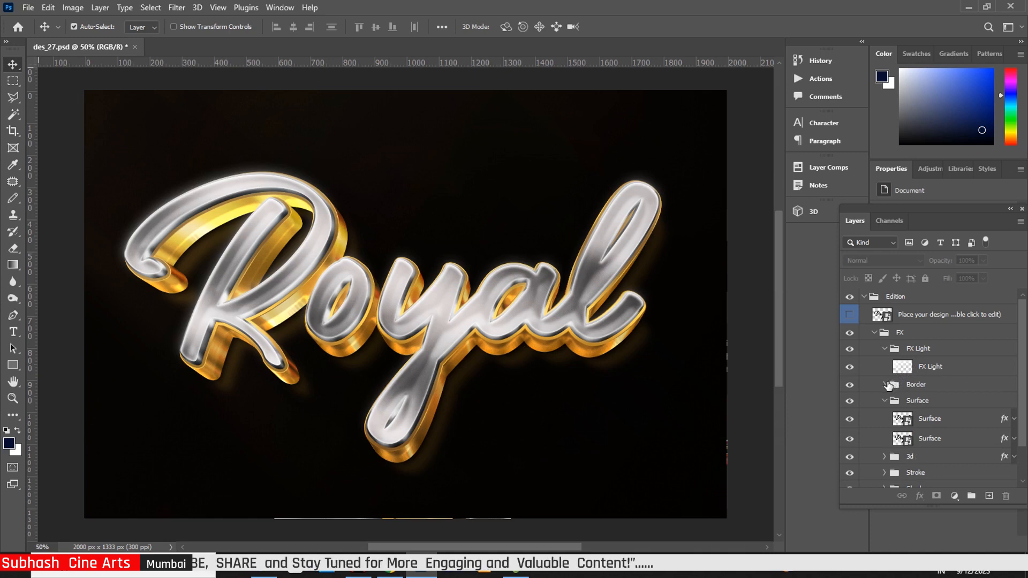
click(850, 368)
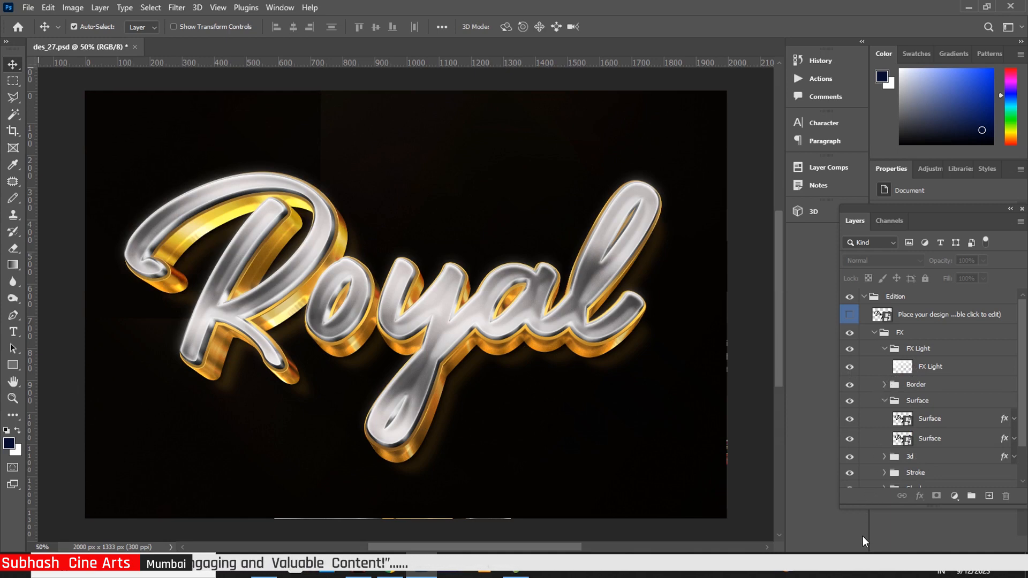
click(1005, 405)
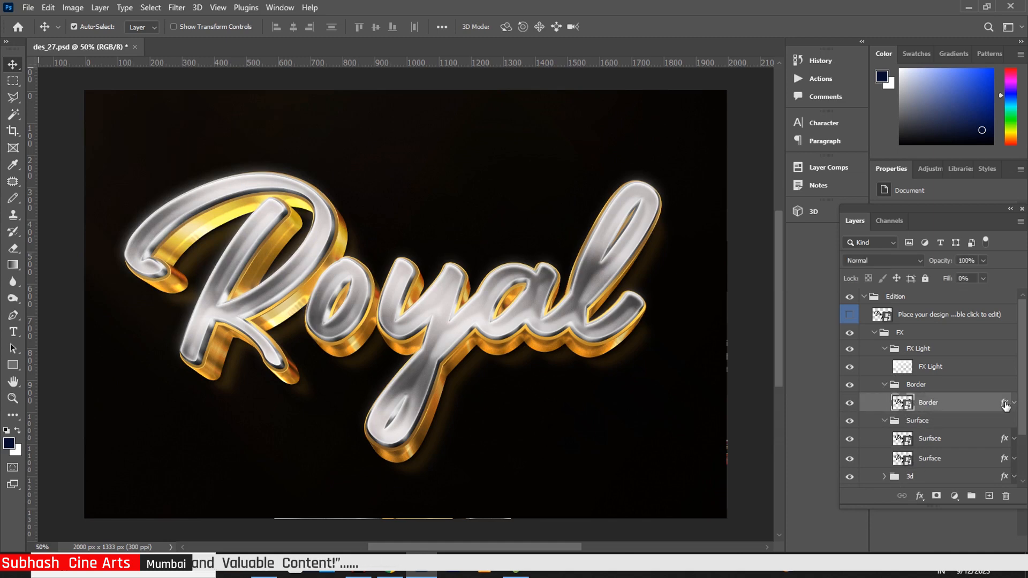
Step: Give Border's Drop Shadow 1 a 5 px distance and 14% spread, and Drop Shadow 2 a 9 px size
key(h)
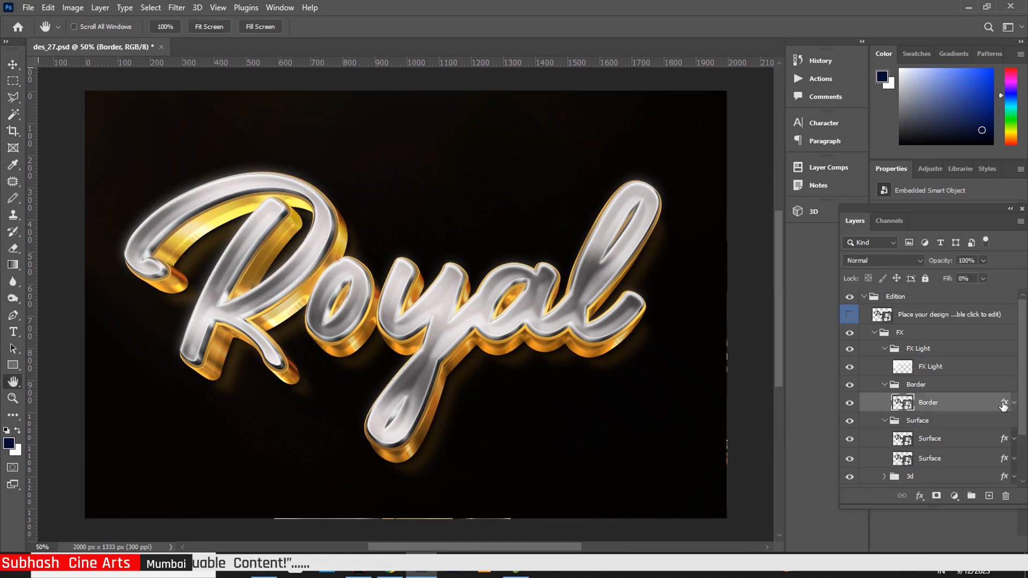
double_click(1004, 406)
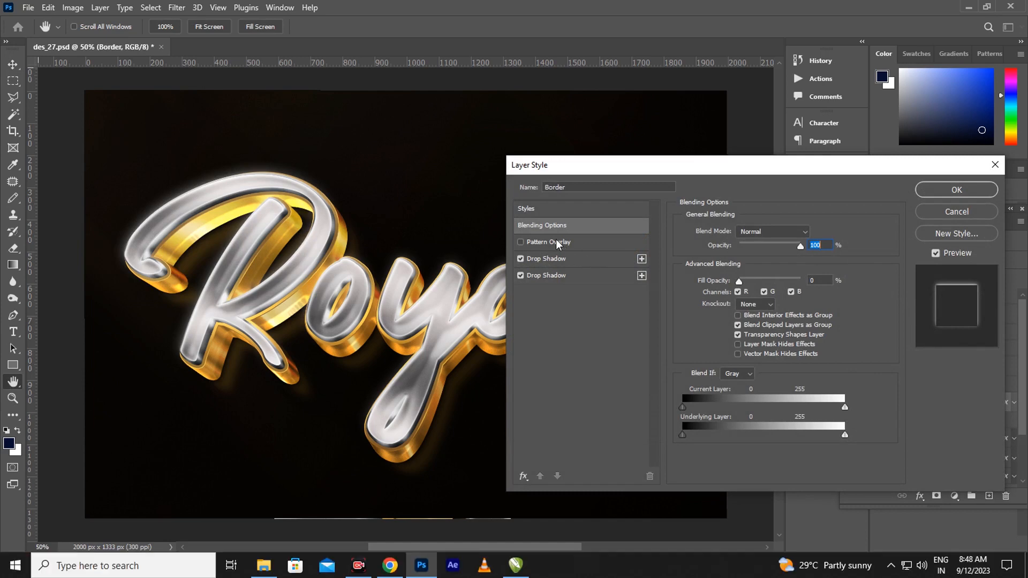
click(557, 262)
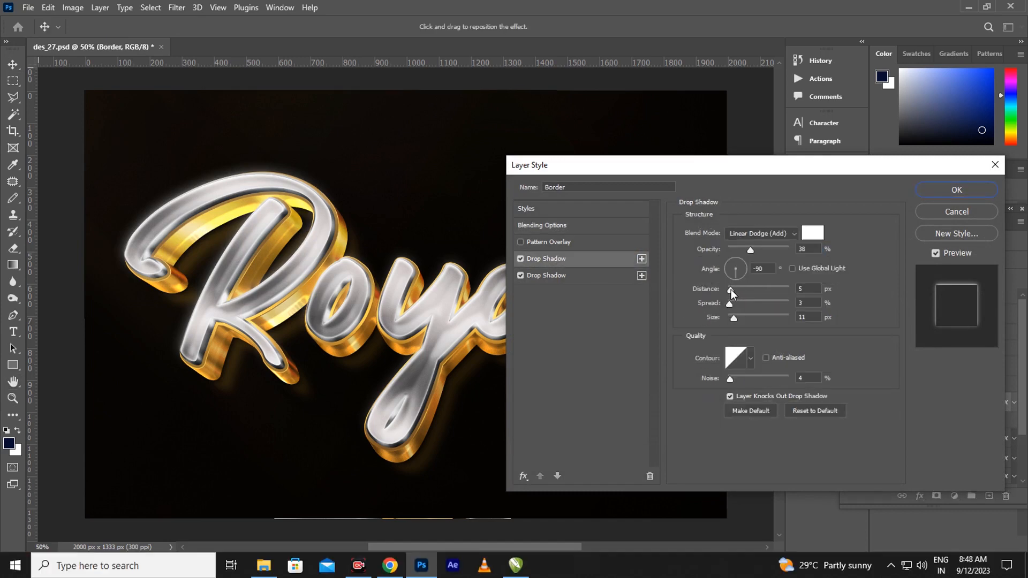
mouse_move(732, 289)
mouse_down()
mouse_move(742, 290)
mouse_move(730, 290)
mouse_up()
drag(731, 291, 735, 304)
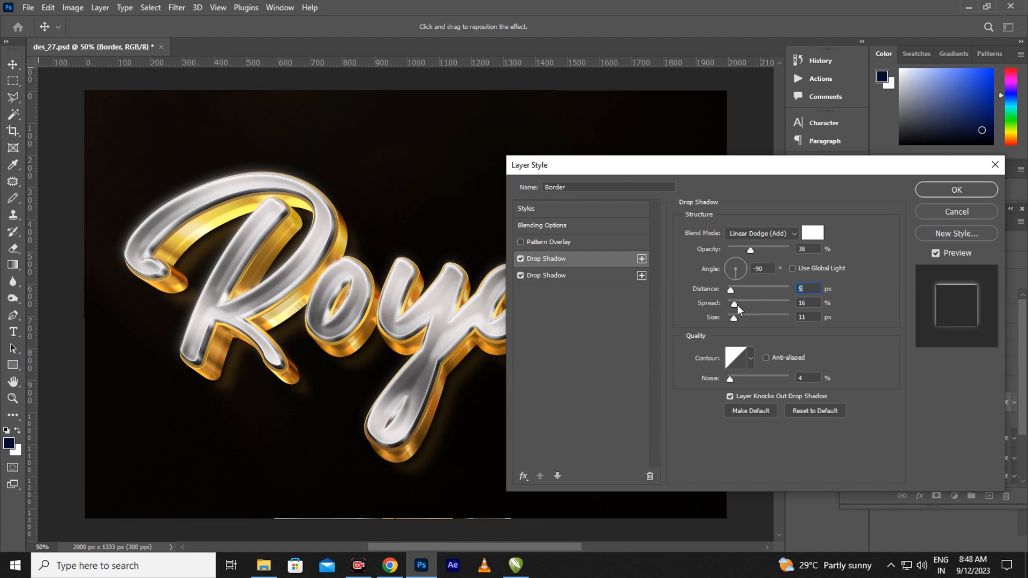
mouse_move(737, 305)
mouse_down()
mouse_move(734, 335)
mouse_move(741, 319)
mouse_move(731, 320)
mouse_up()
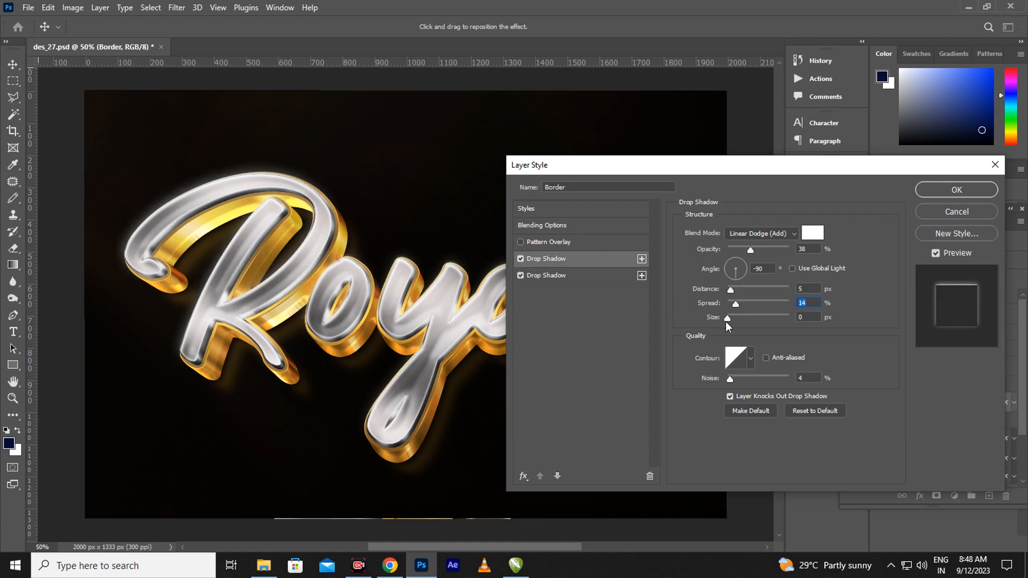
key(Tab)
click(564, 276)
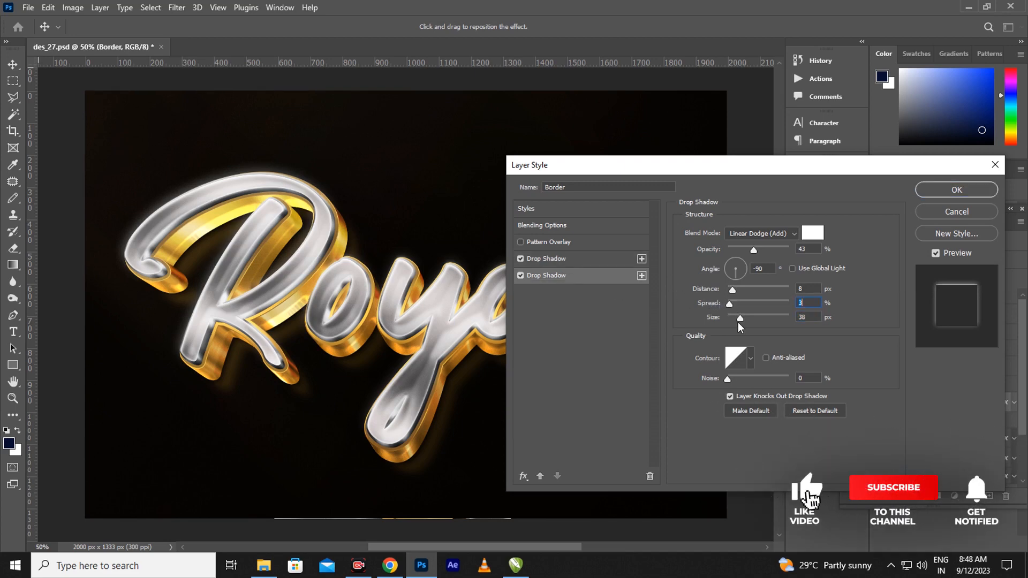
drag(739, 319, 736, 324)
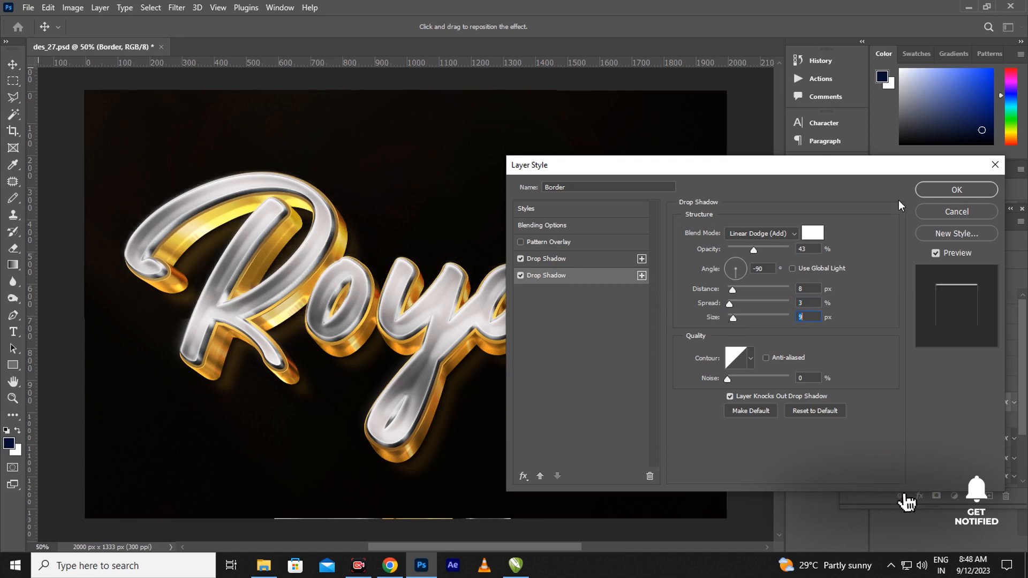
click(957, 190)
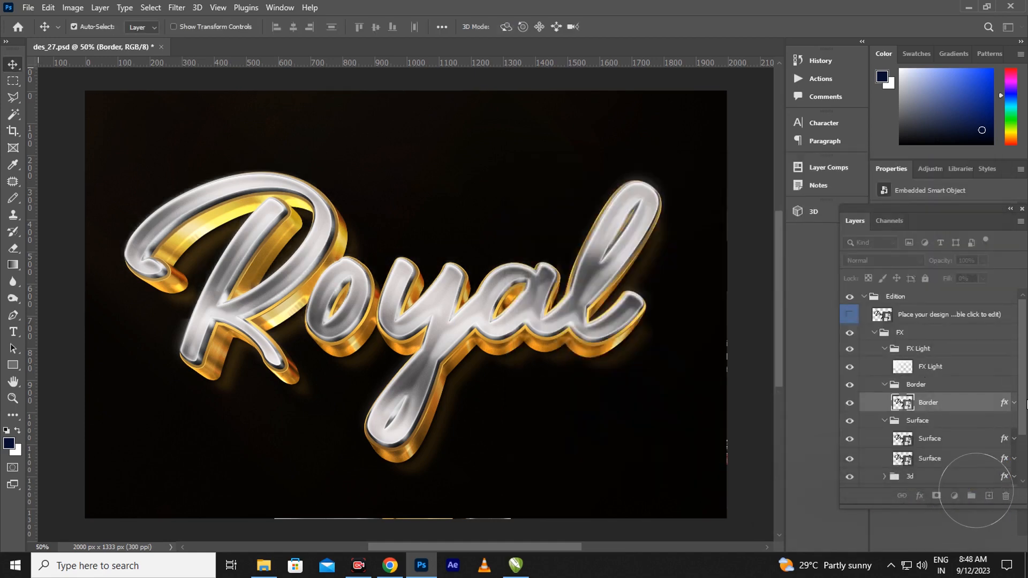
scroll(1022, 427, down, 2)
Step: Give the upper Surface layer a 24 px Bevel & Emboss and a 63% Pattern Overlay scale
scroll(981, 416, down, 1)
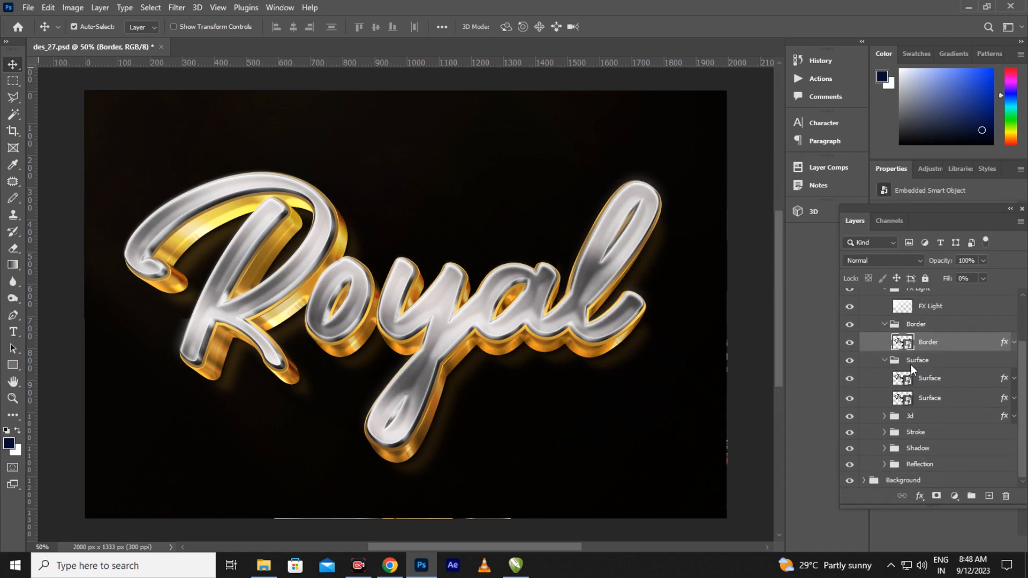
click(1004, 380)
key(h)
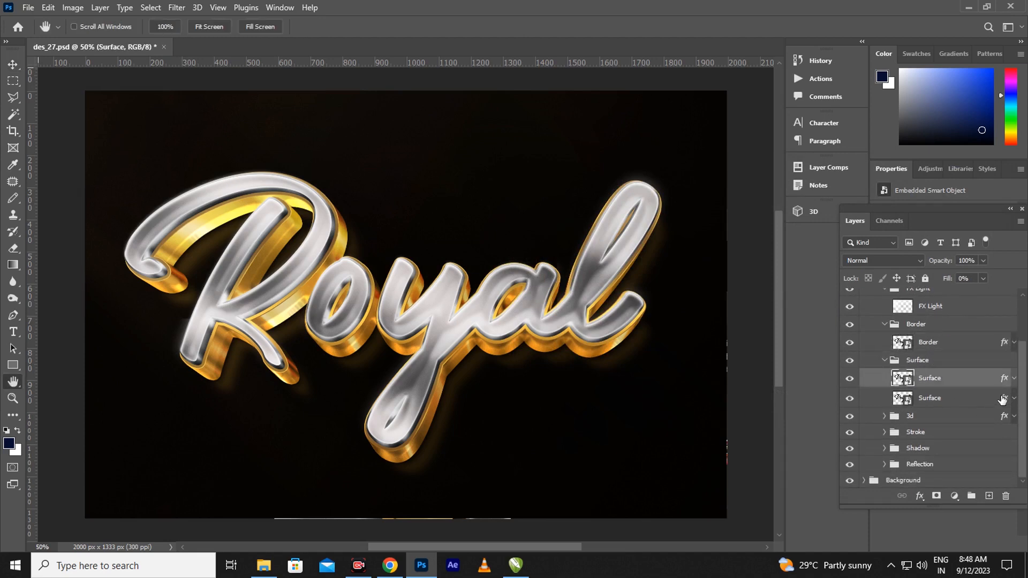
double_click(1002, 399)
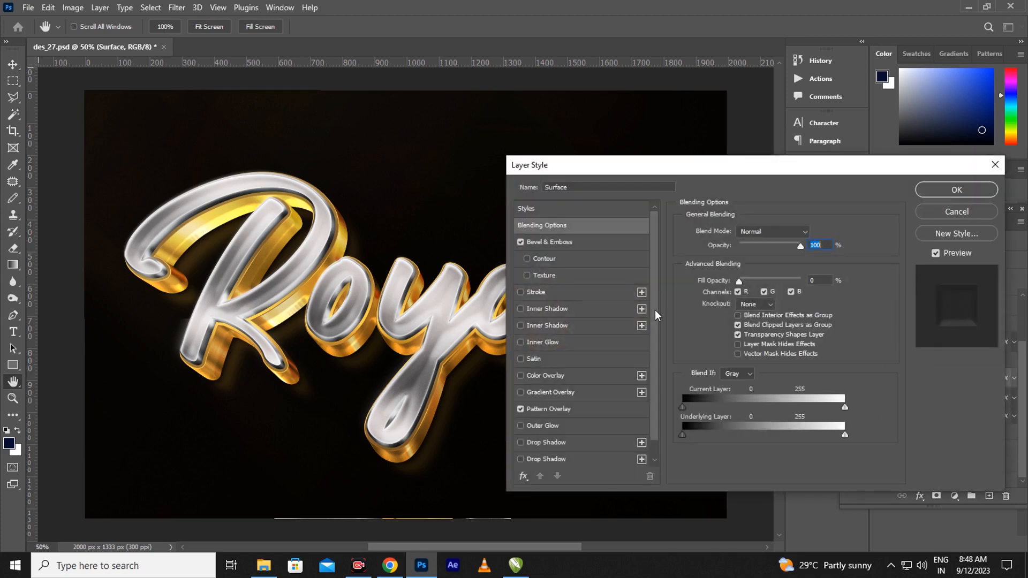
click(571, 245)
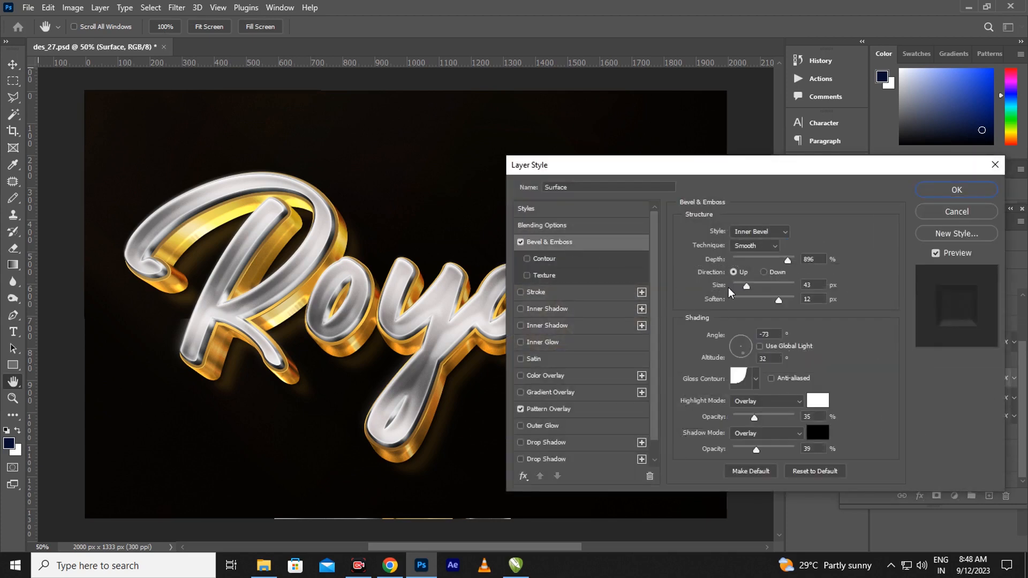
drag(747, 289, 756, 290)
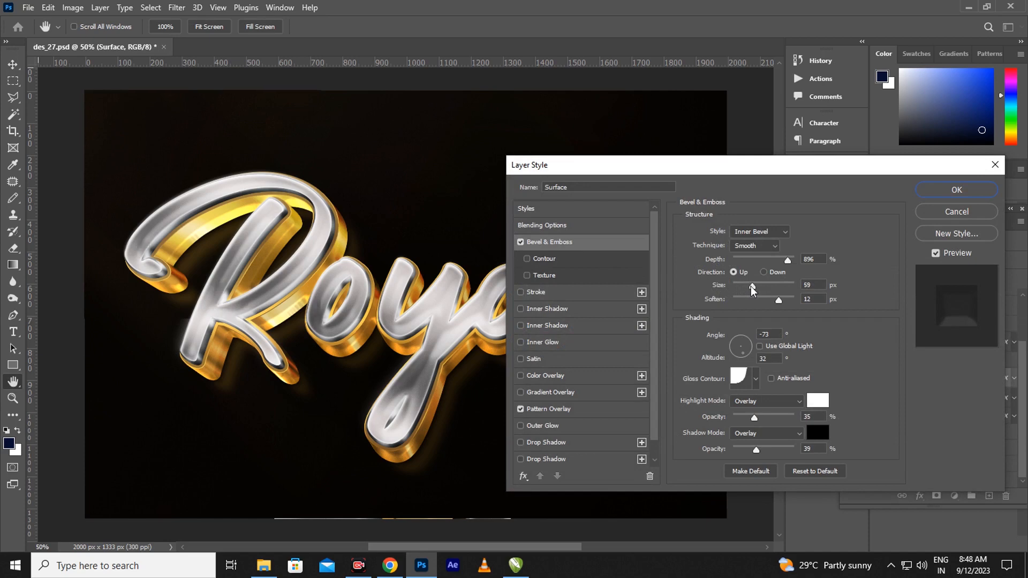
drag(752, 289, 750, 290)
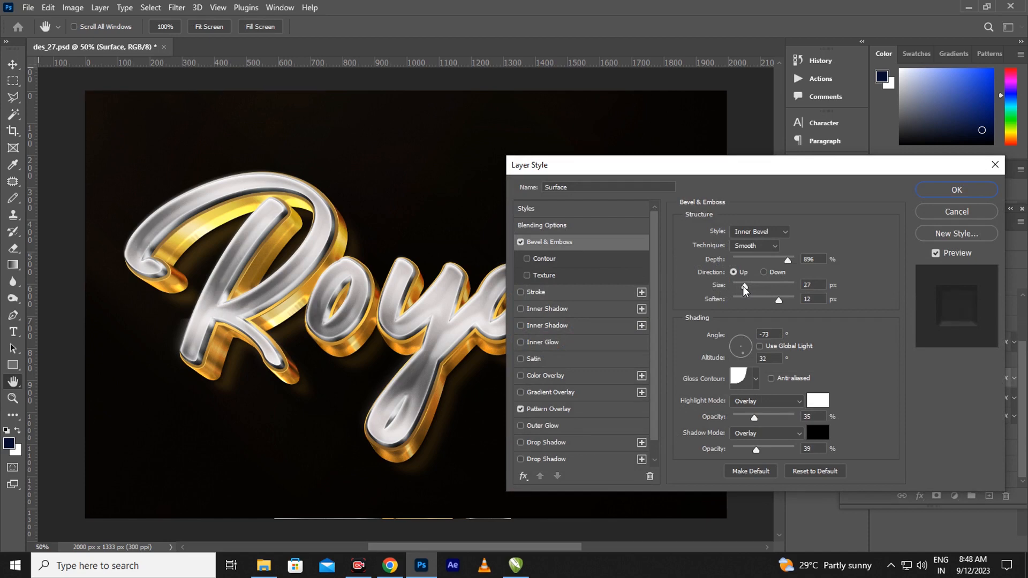
drag(745, 290, 742, 290)
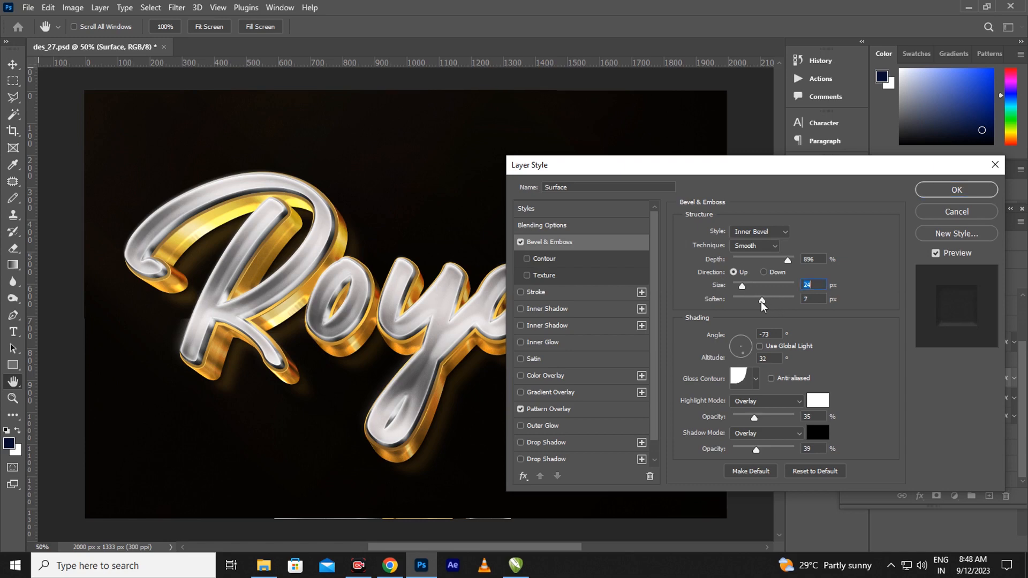
click(569, 410)
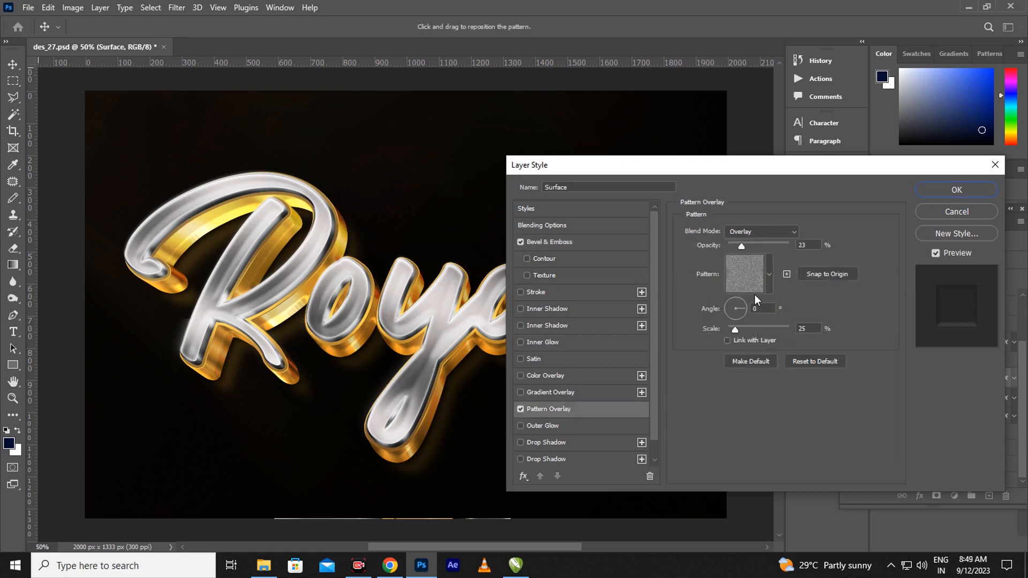
click(747, 330)
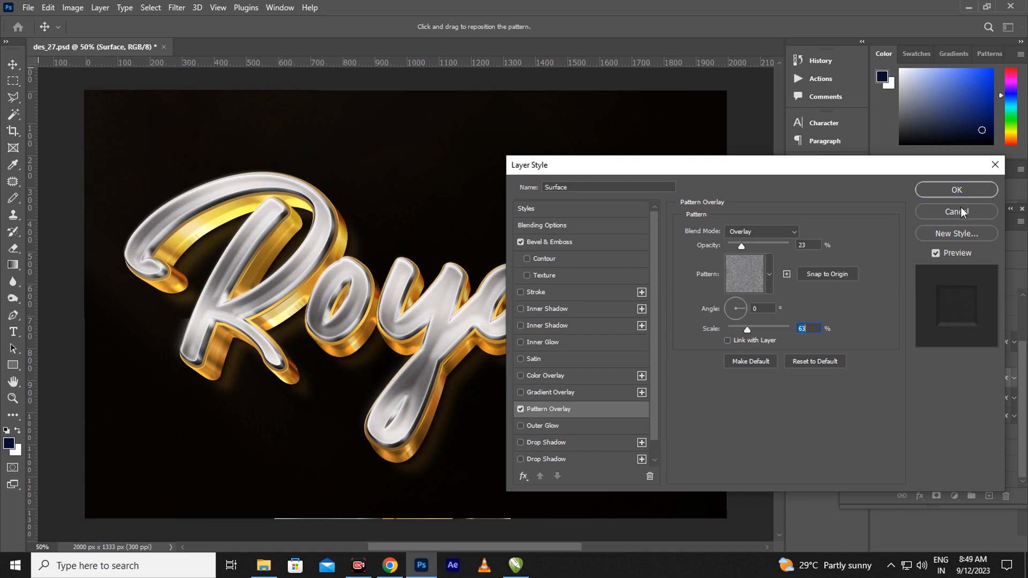
click(967, 191)
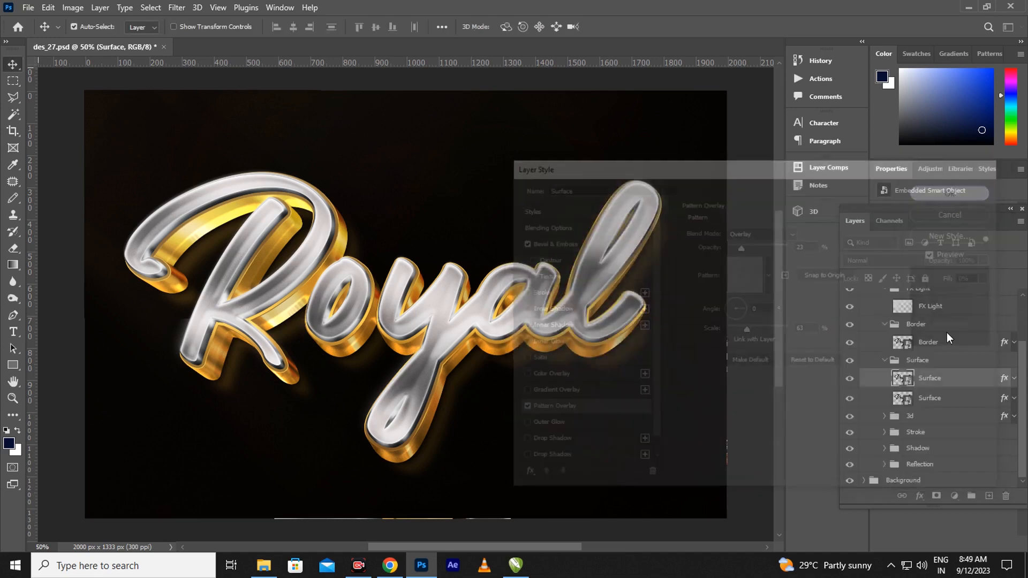
Step: Shrink the lower Surface layer's bevel and give its Inner Shadow 9% noise and a white colour
click(1004, 401)
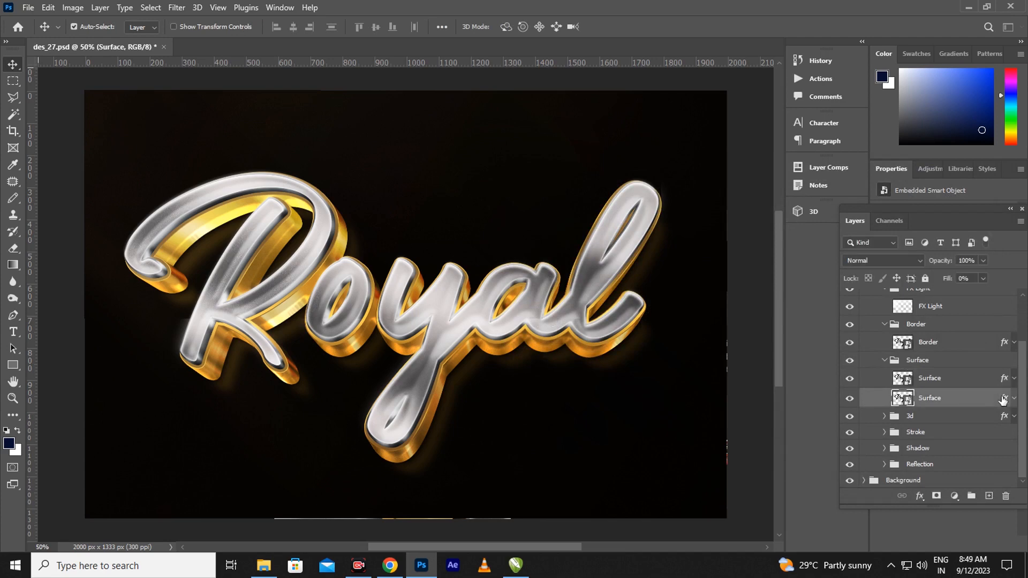
double_click(1004, 401)
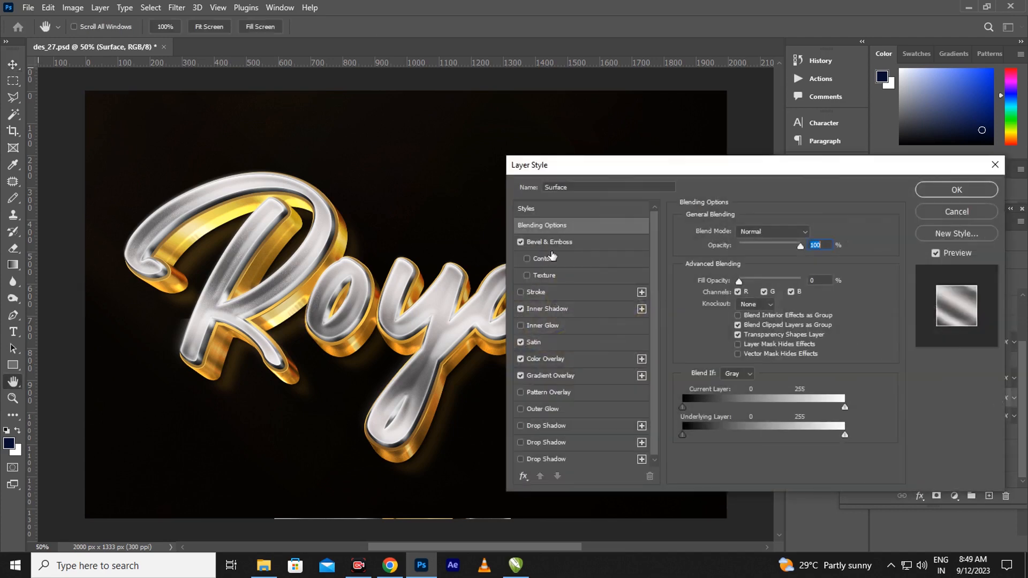
click(559, 245)
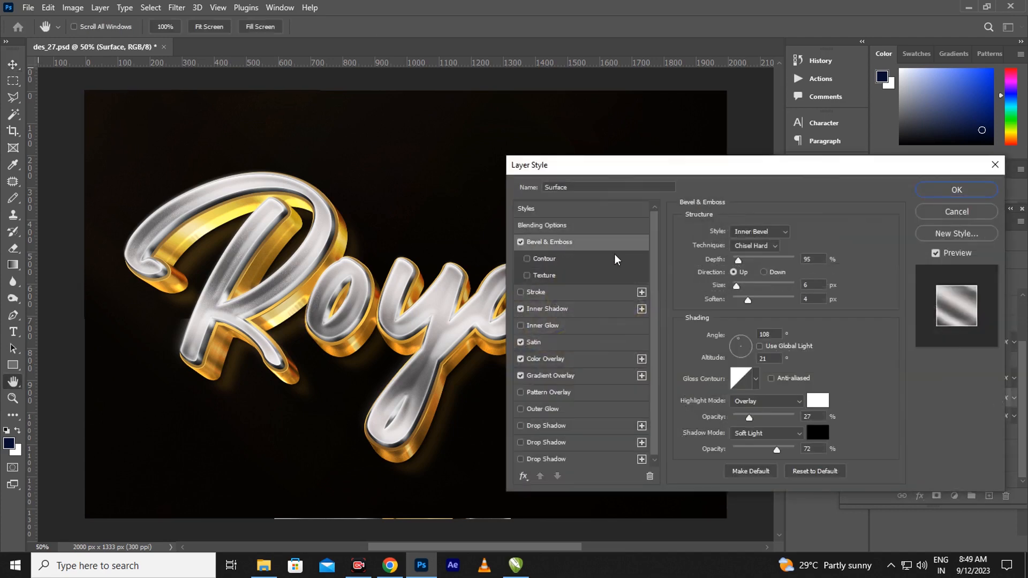
drag(738, 291, 737, 293)
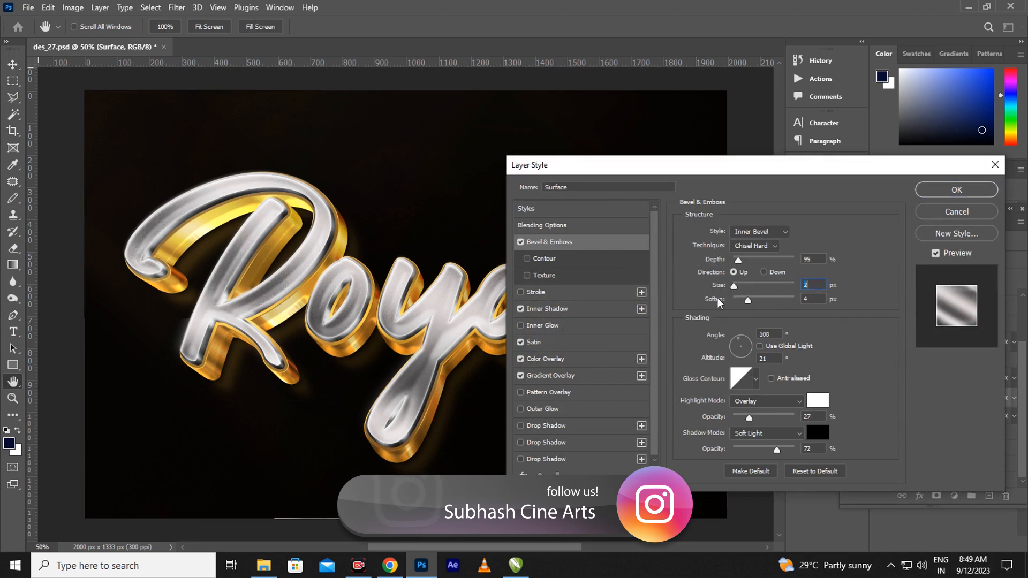
click(557, 310)
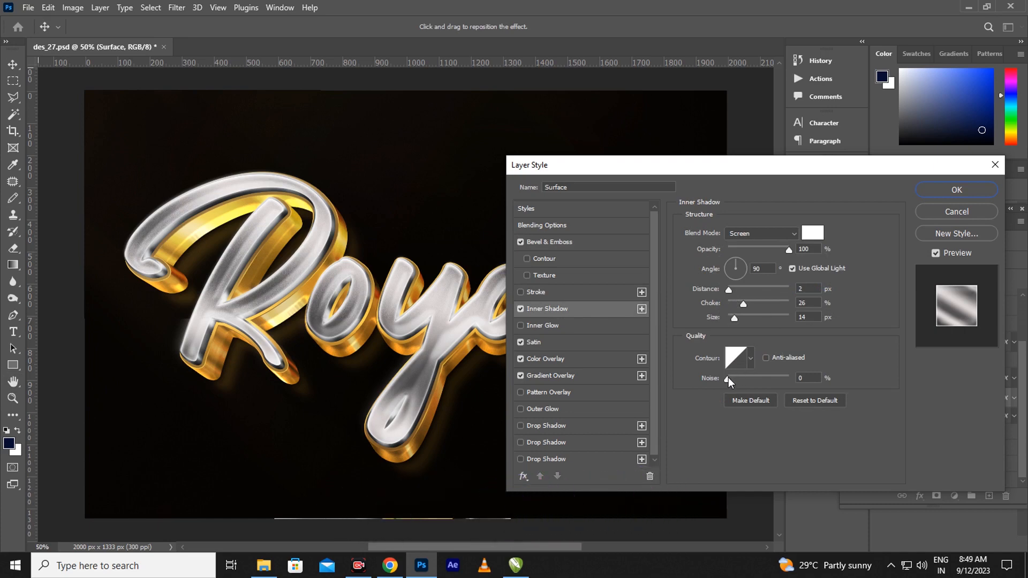
drag(728, 379, 733, 379)
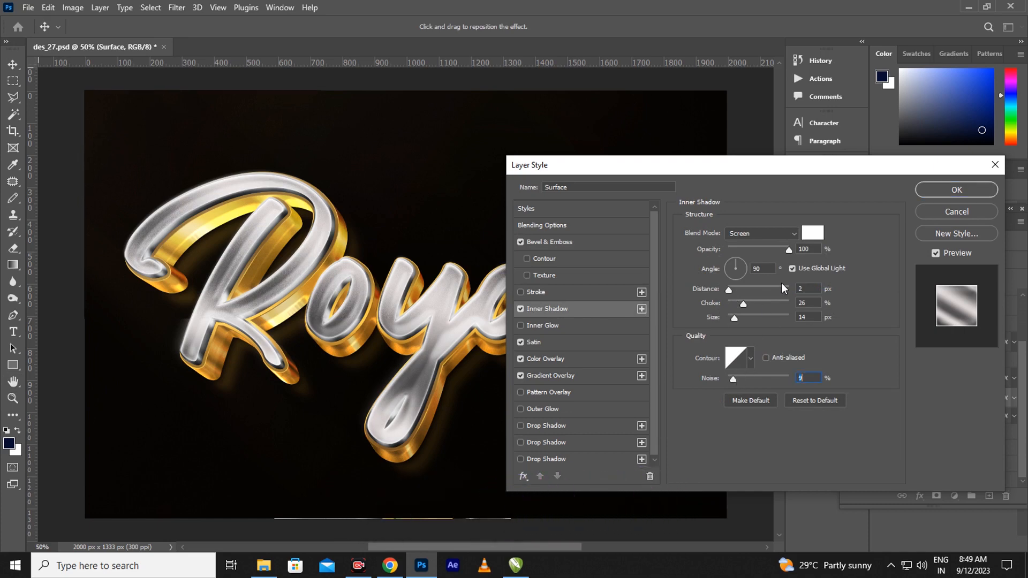
click(811, 234)
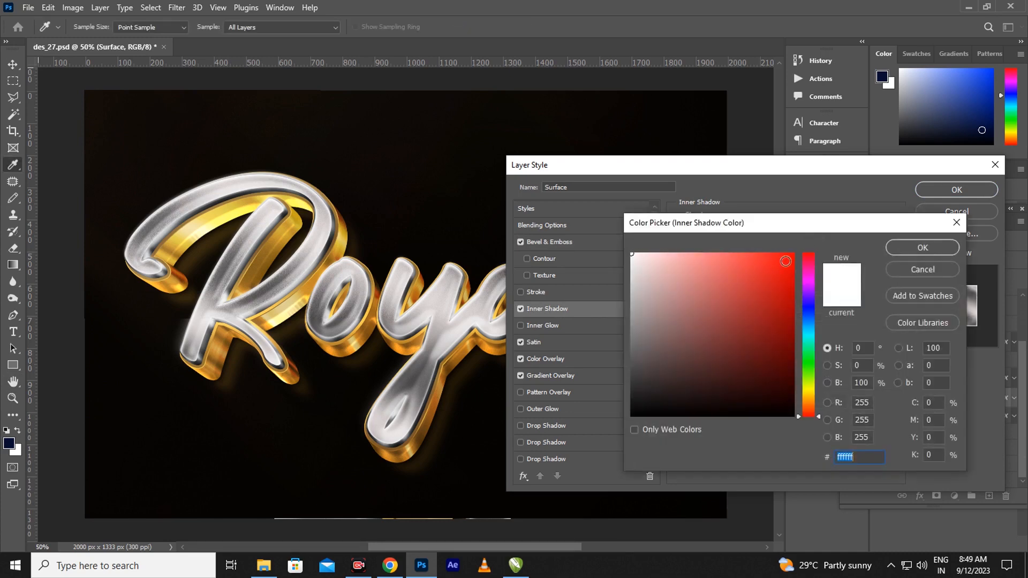
click(914, 250)
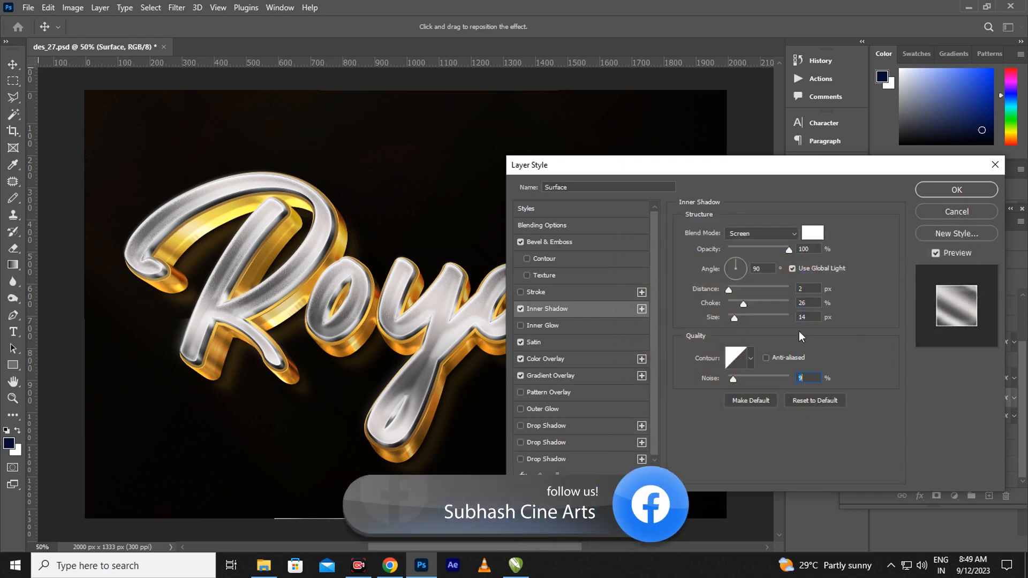
Step: Increase the Satin distance and size, and raise Color Overlay opacity to 74%
click(575, 344)
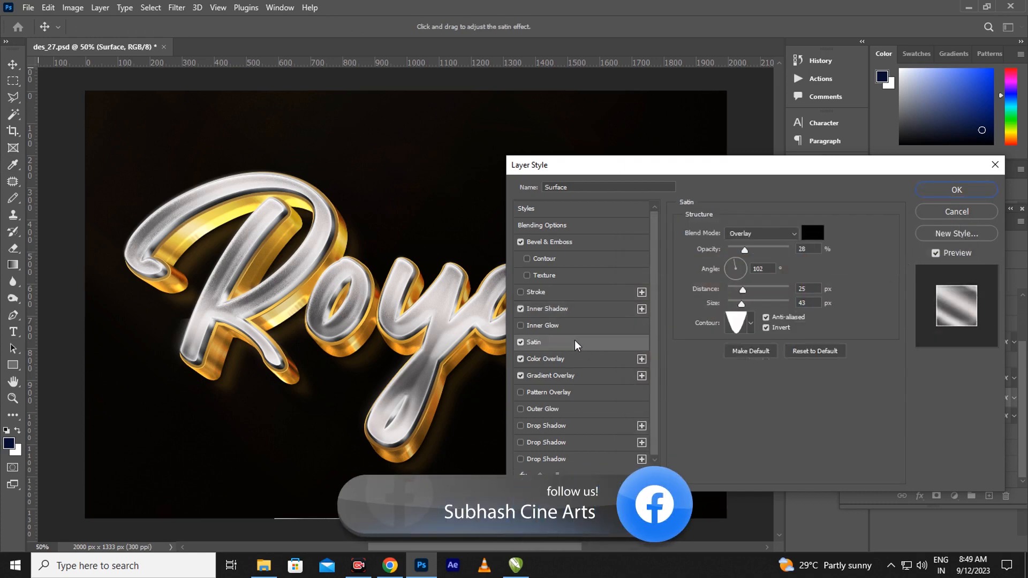
drag(744, 294, 753, 296)
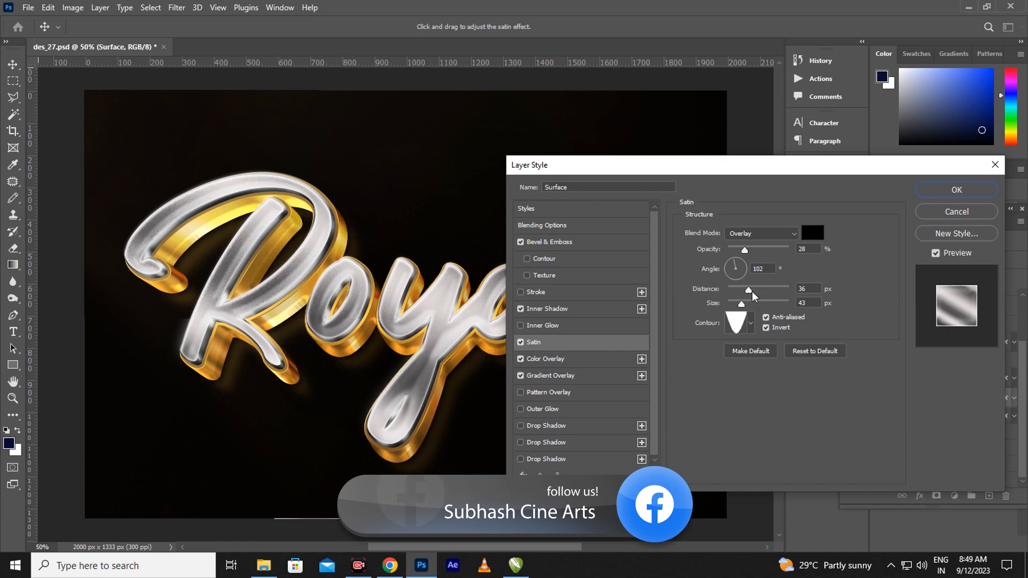
drag(752, 292, 724, 313)
click(569, 360)
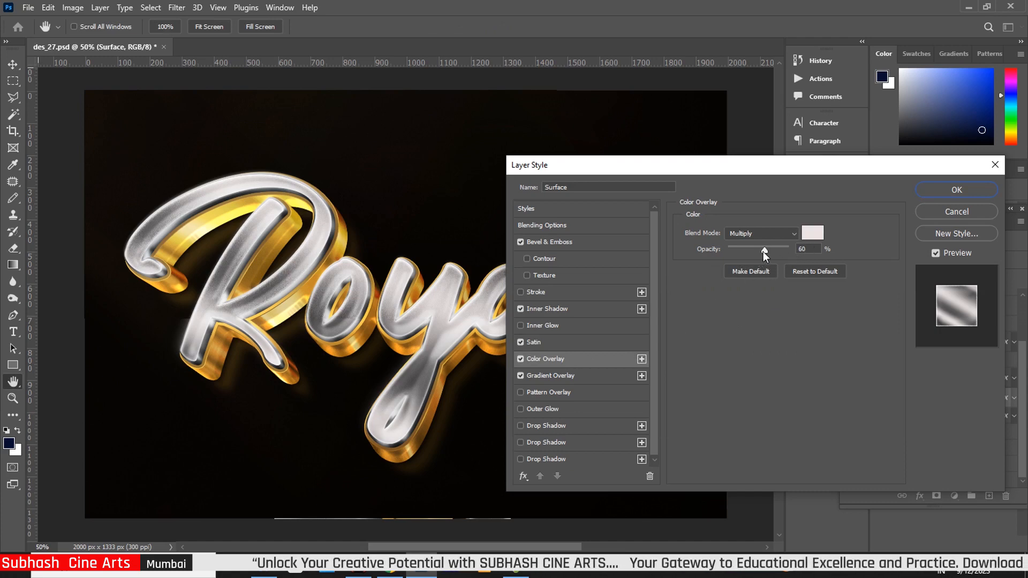
drag(764, 251, 774, 253)
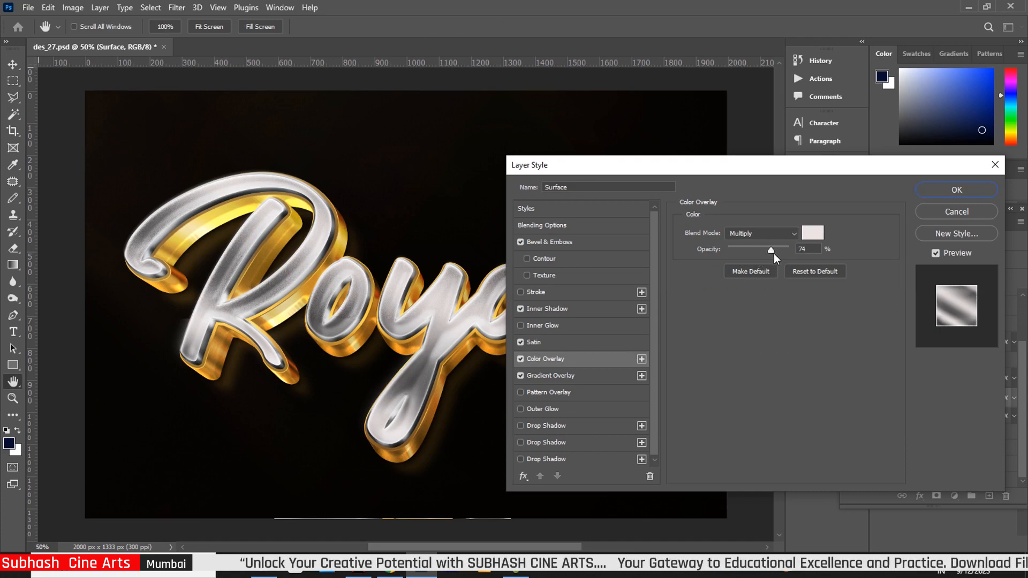
Step: Move a grey Gradient Overlay stop, recolour it 8d8b8b, and apply the style
click(578, 373)
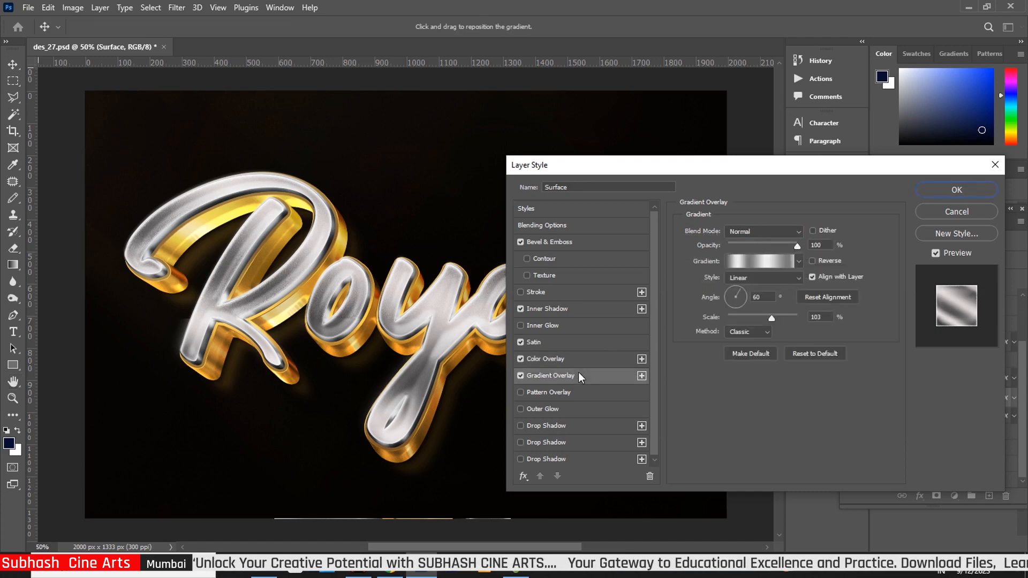
click(774, 265)
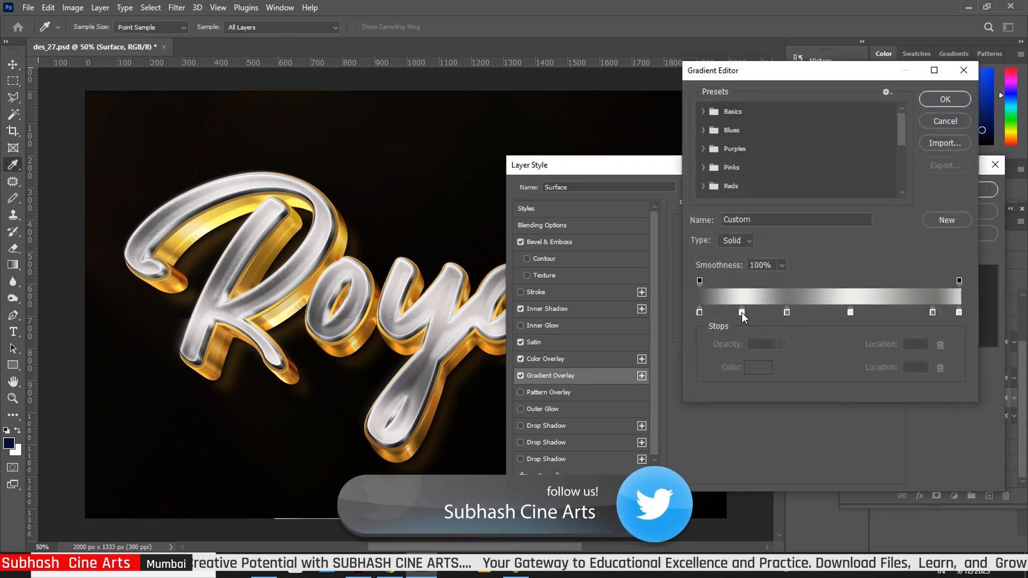
drag(742, 312, 780, 313)
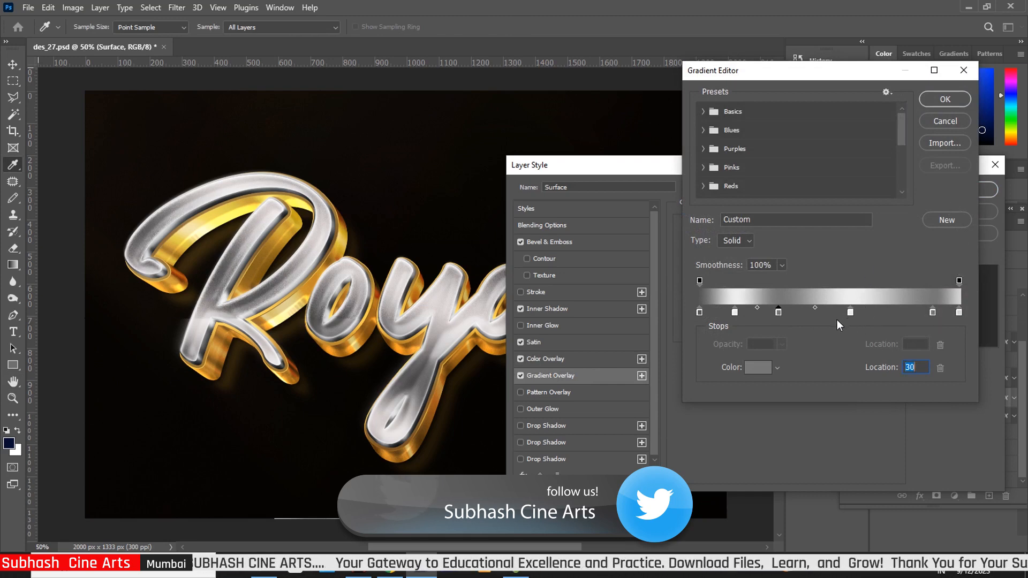
click(758, 368)
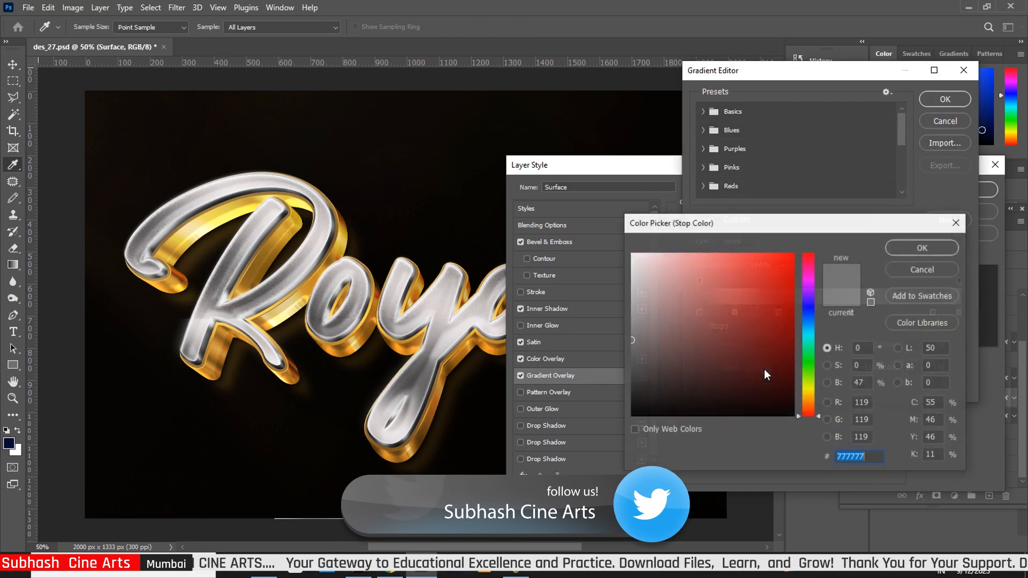
click(633, 326)
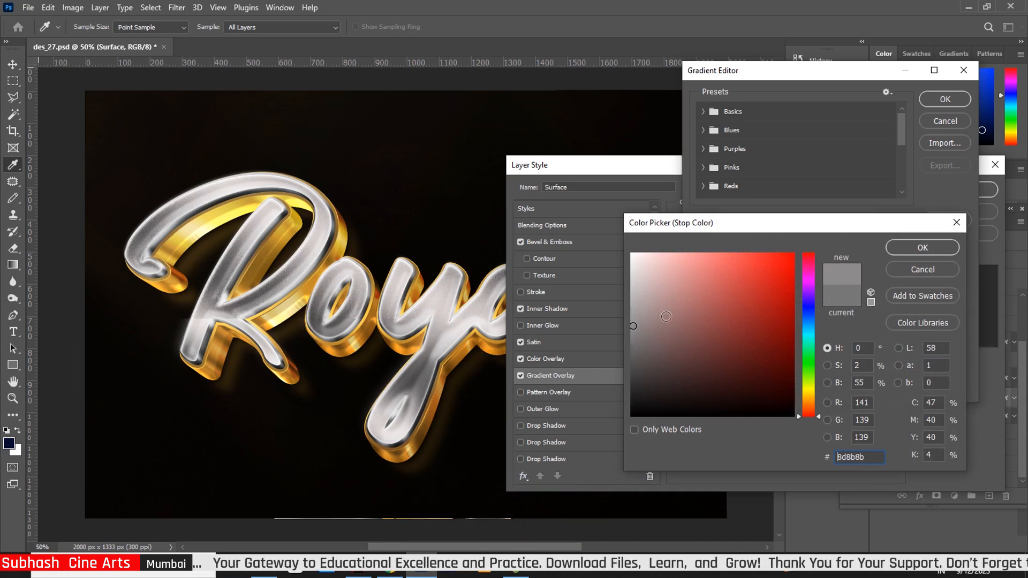
click(922, 245)
click(968, 104)
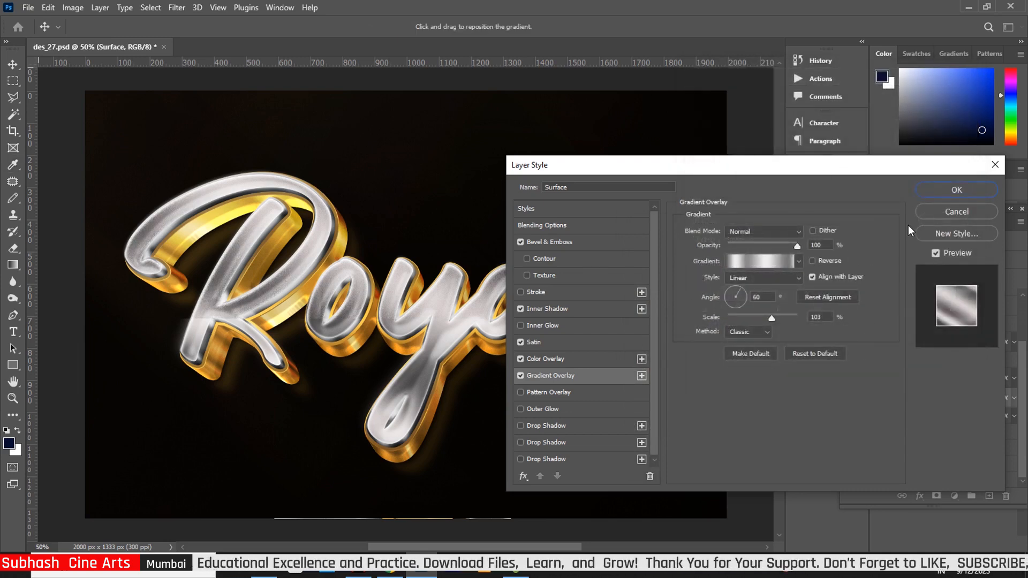
click(943, 192)
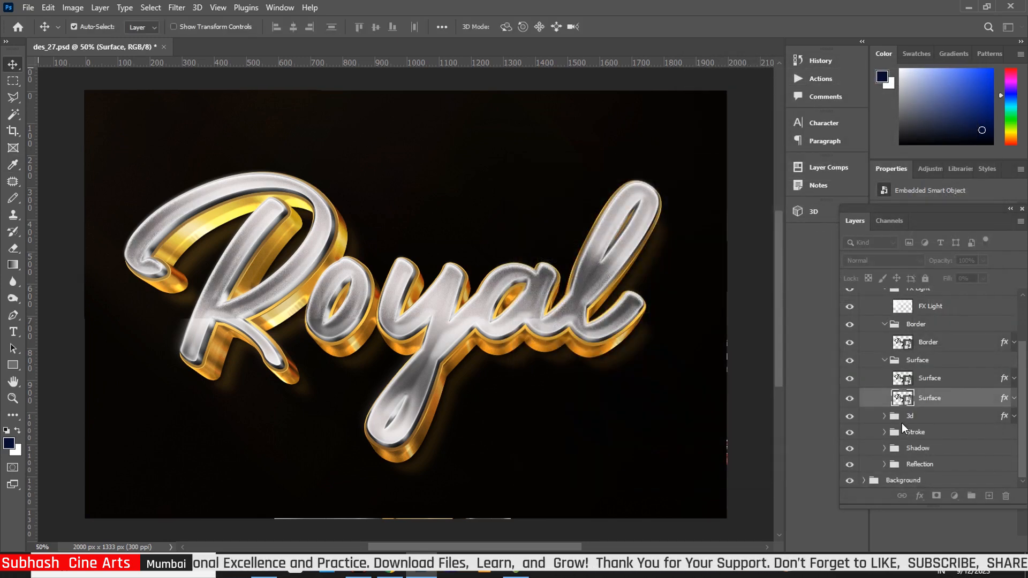
Step: Collapse the Surface and FX Light groups and select 3d copy 43 inside the 3d group
click(895, 360)
click(885, 360)
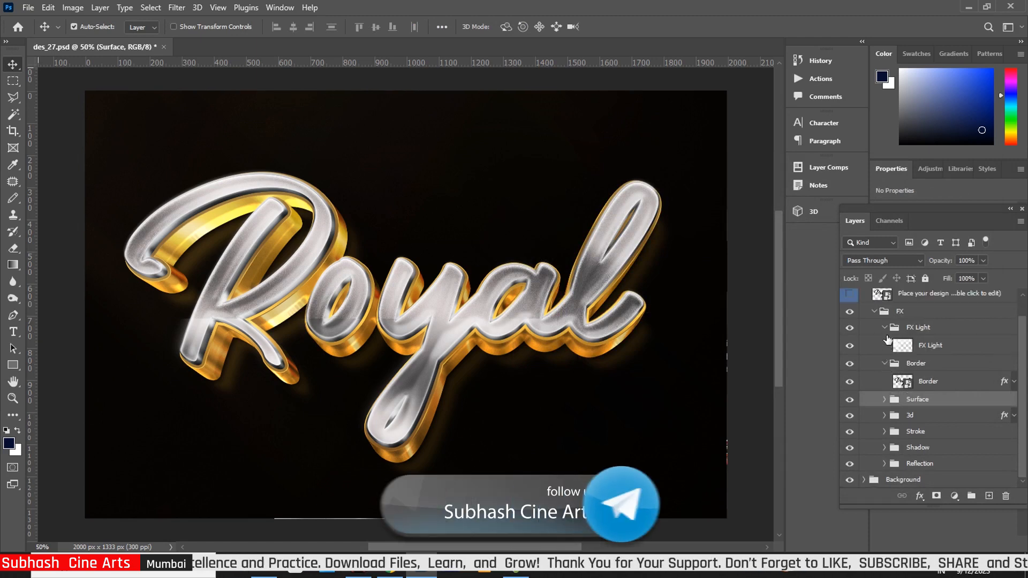
click(885, 327)
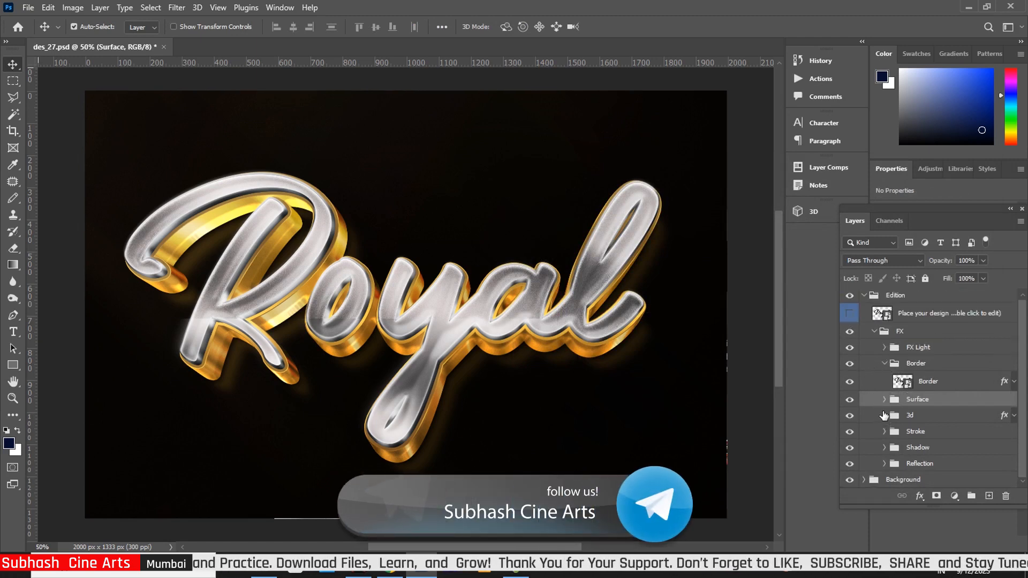
click(885, 415)
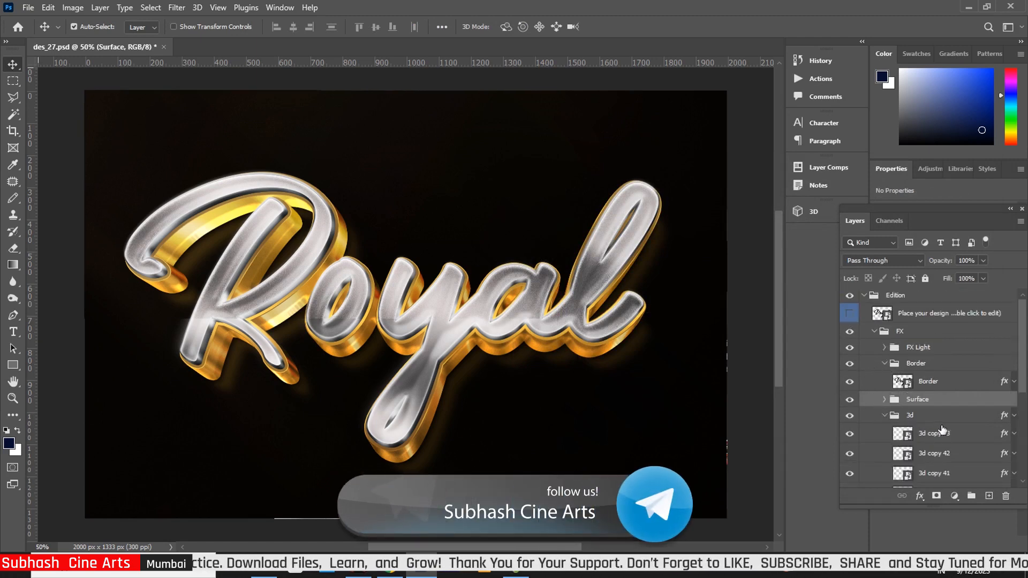
click(1004, 436)
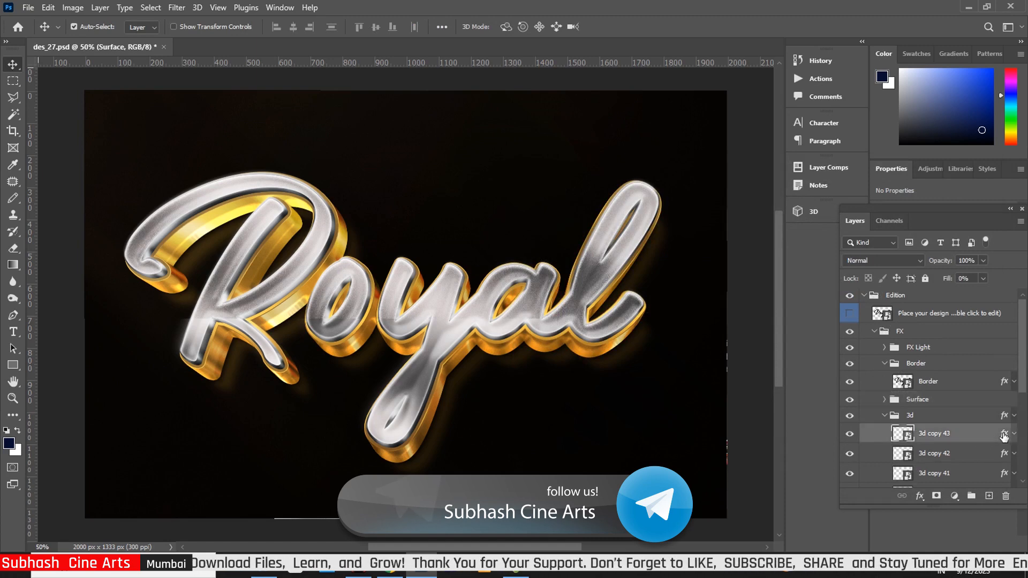
Step: Set 3d copy 43's bevel size to 114 px, highlight opacity to 80%, and stroke gradient scale to 80%
double_click(974, 431)
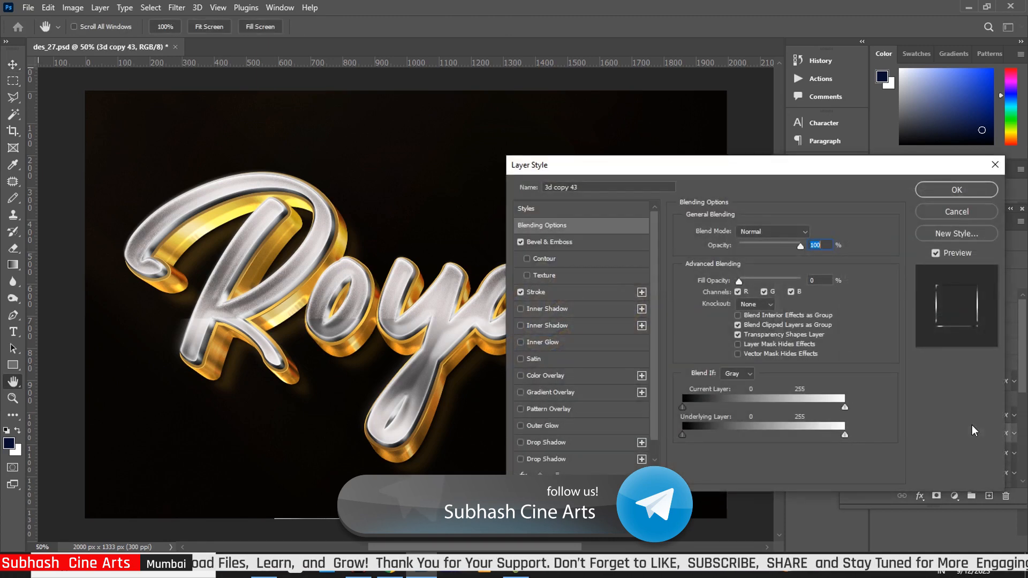
click(573, 244)
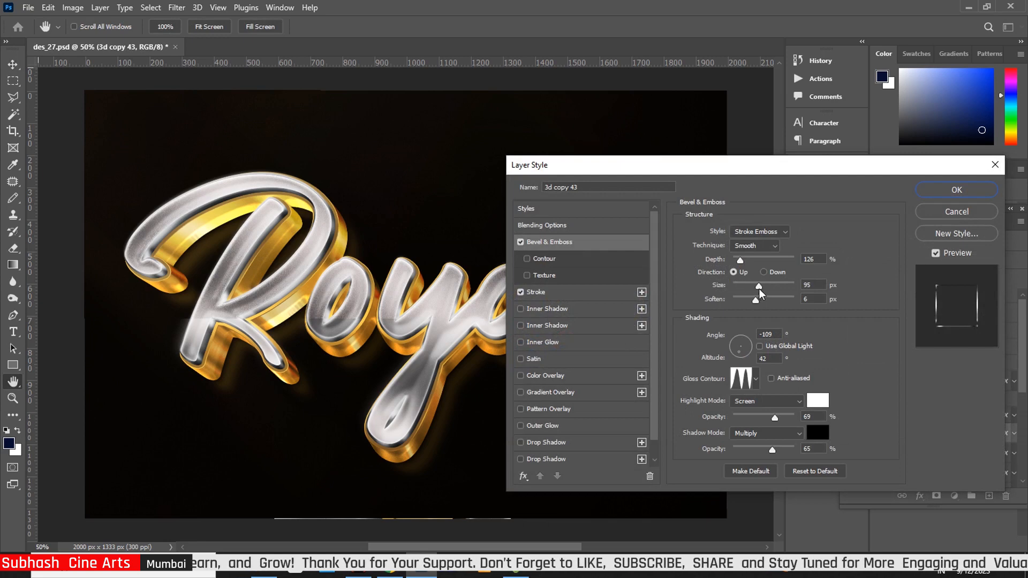
drag(760, 286, 760, 302)
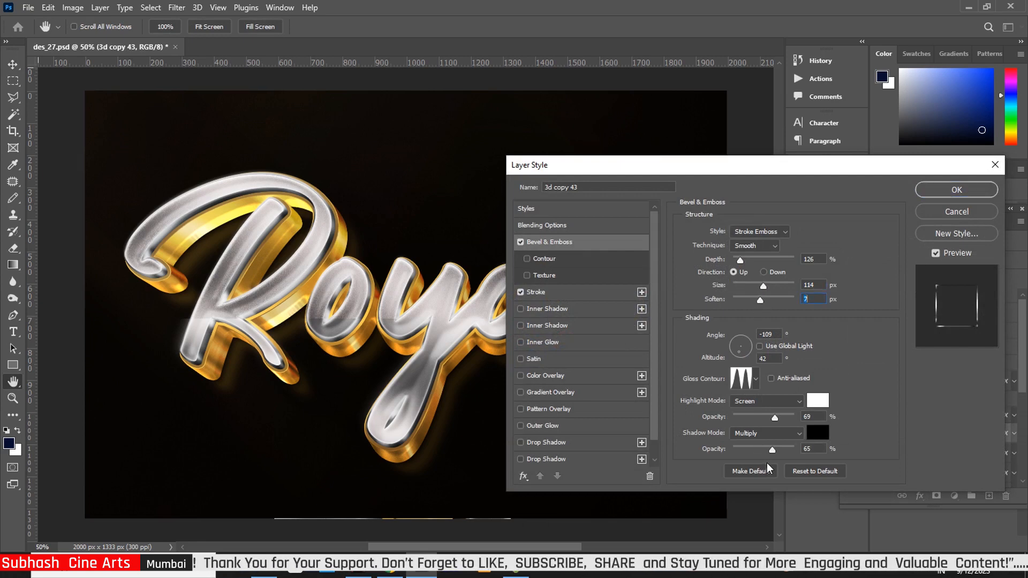
drag(776, 419, 782, 419)
click(555, 292)
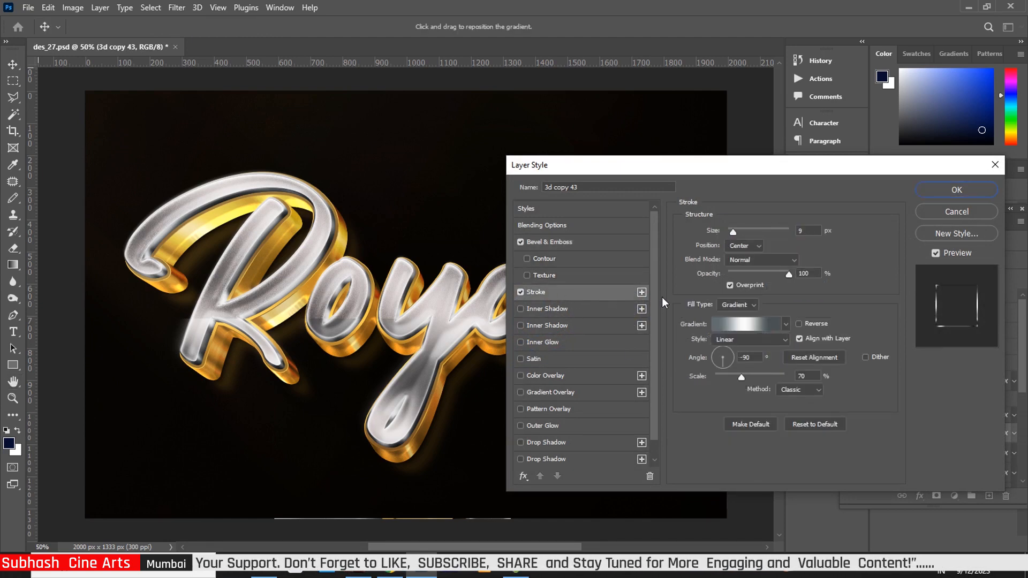
click(747, 377)
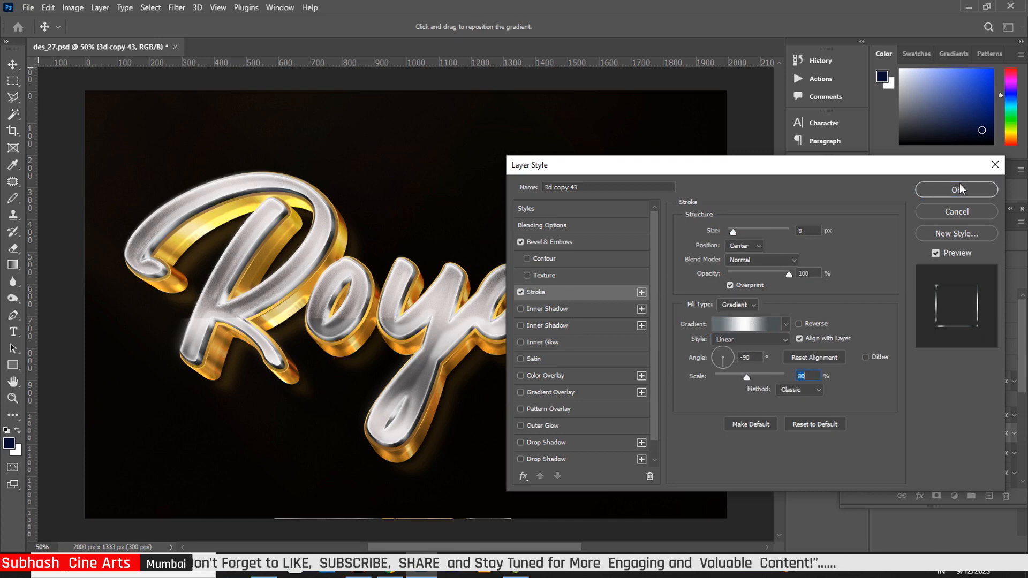
click(947, 193)
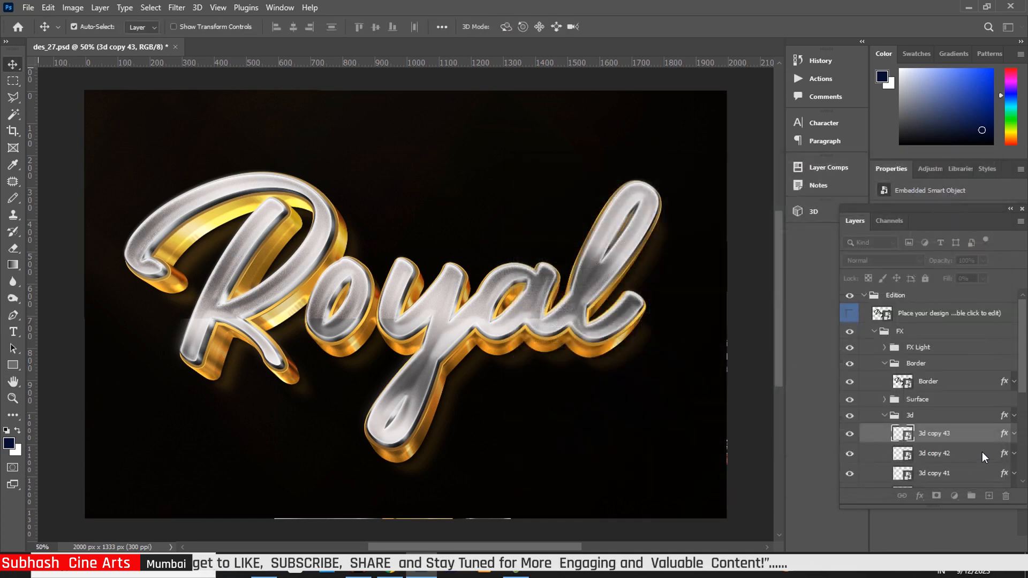
Step: Give 3d copy 42 a 106 px bevel, 18 px stroke and about 92% gradient scale
click(1002, 454)
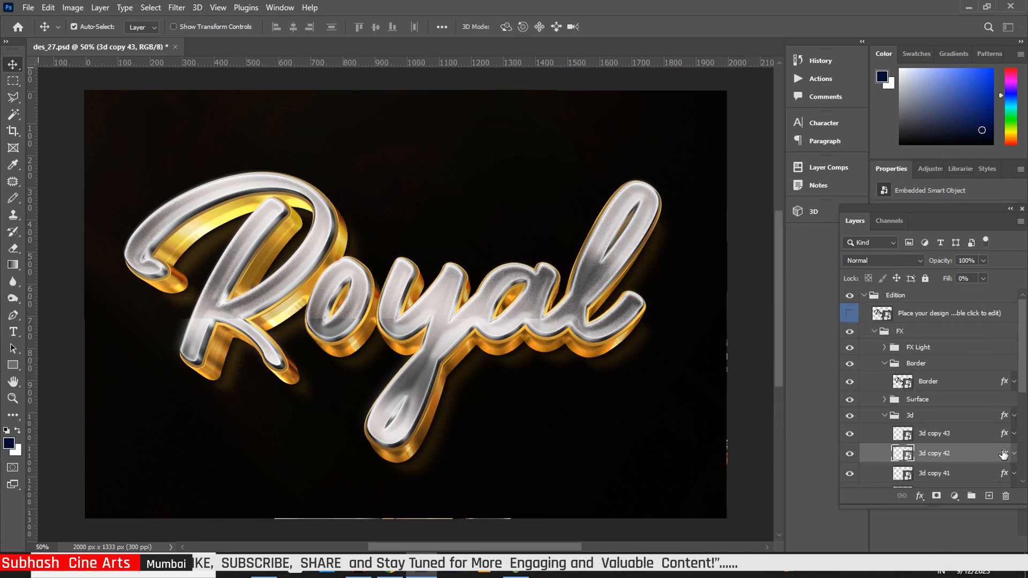
key(h)
double_click(999, 456)
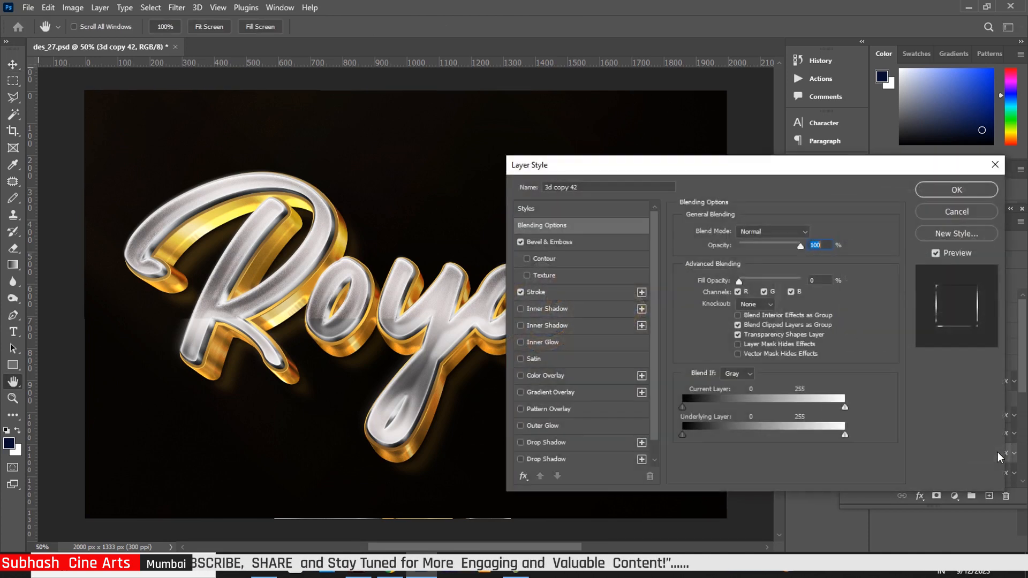
click(574, 244)
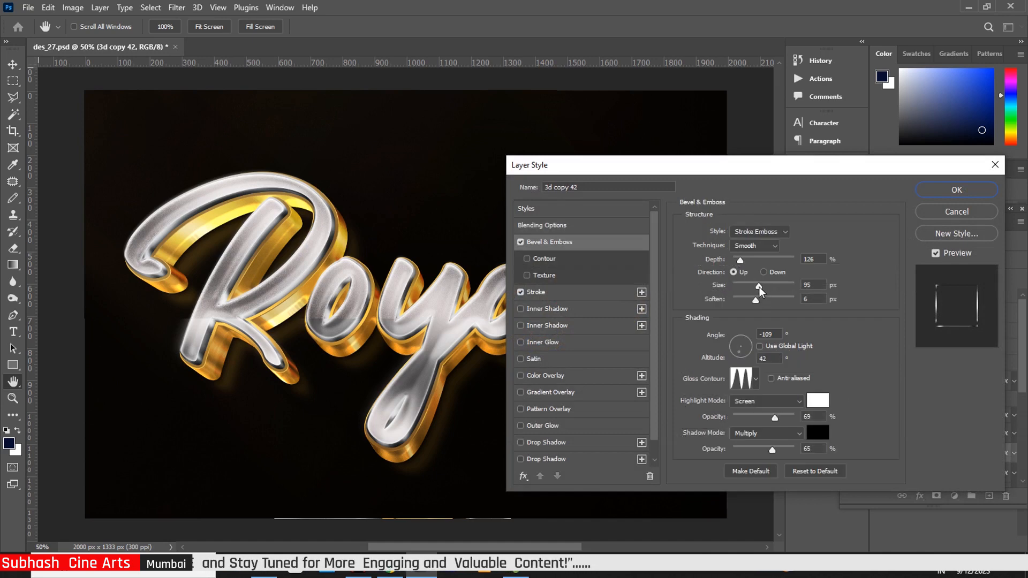
drag(759, 286, 761, 286)
click(579, 293)
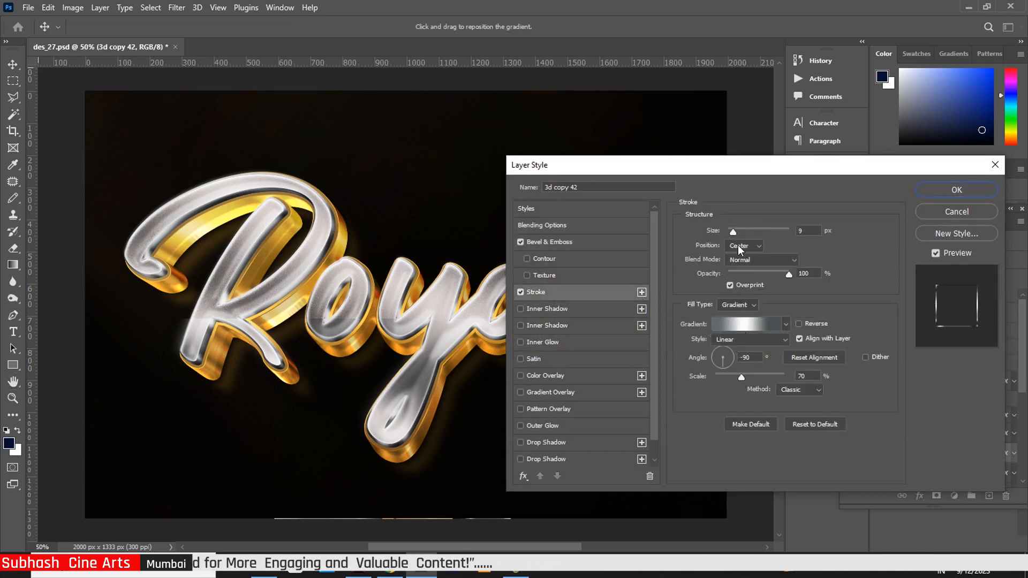
drag(733, 230, 738, 232)
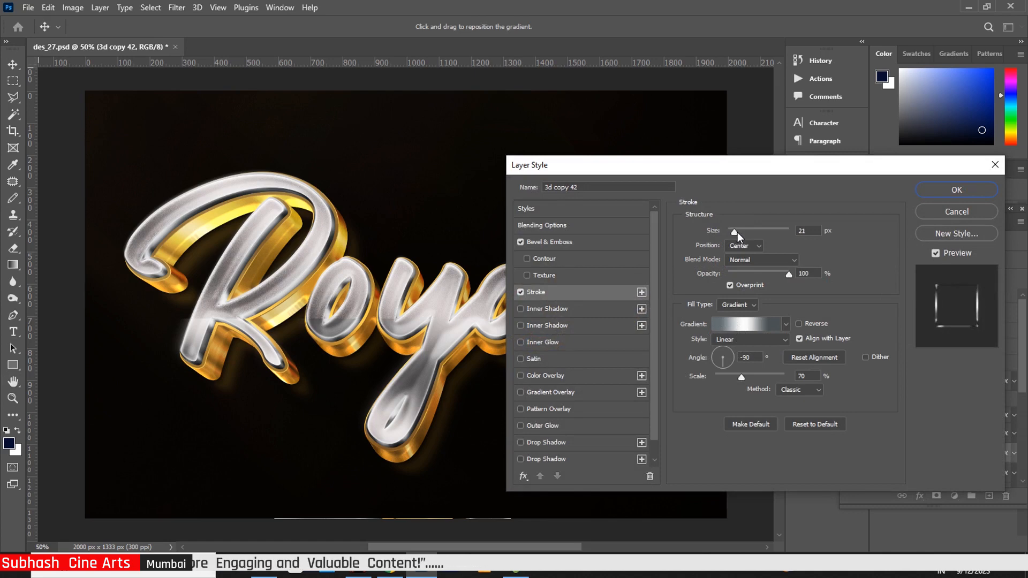
click(737, 232)
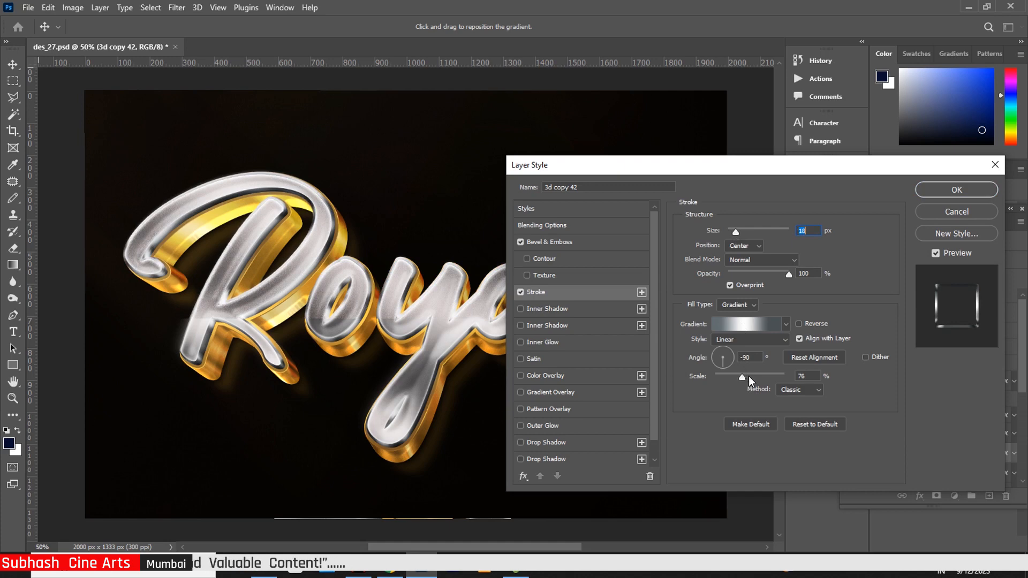
drag(742, 378, 754, 379)
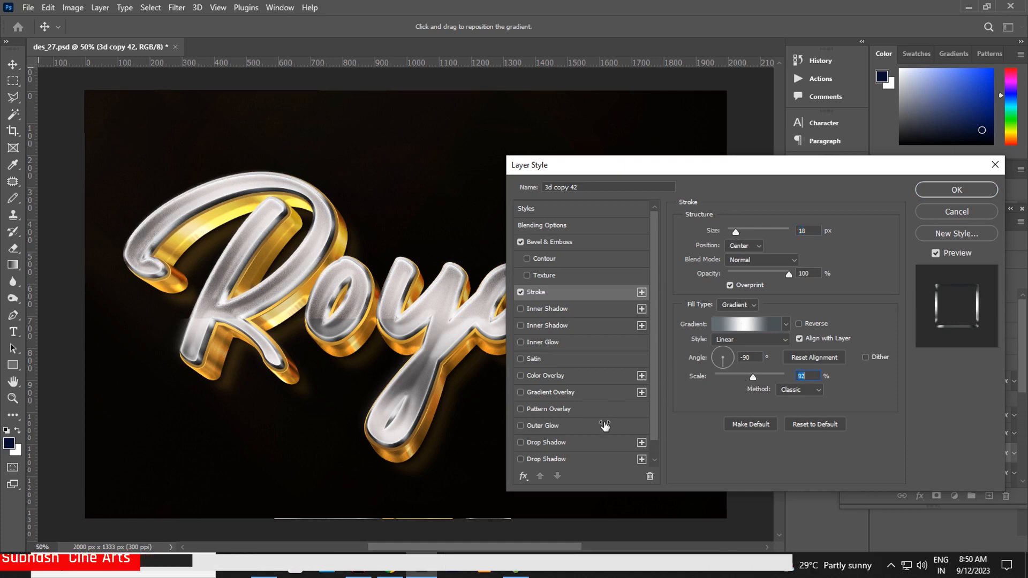
Step: Apply 3d copy 42's layer style and open the layer style of 3d copy 41
click(968, 191)
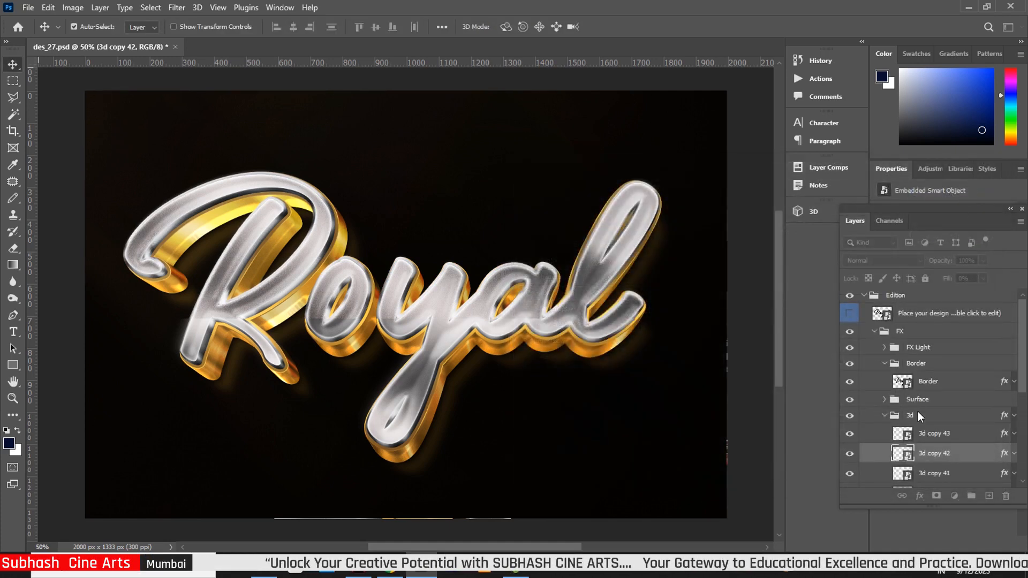
drag(1024, 372, 1024, 428)
click(1006, 349)
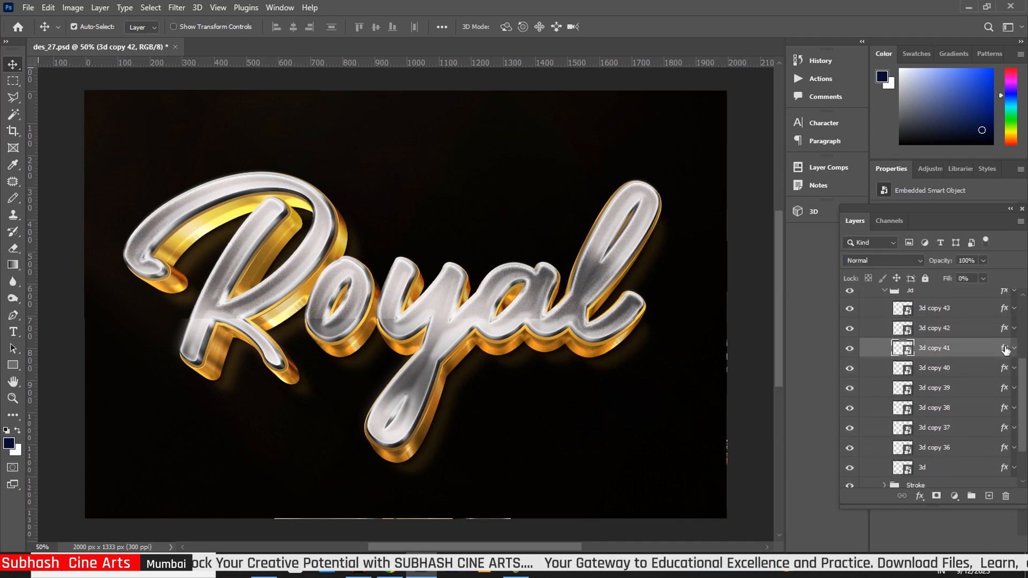
key(h)
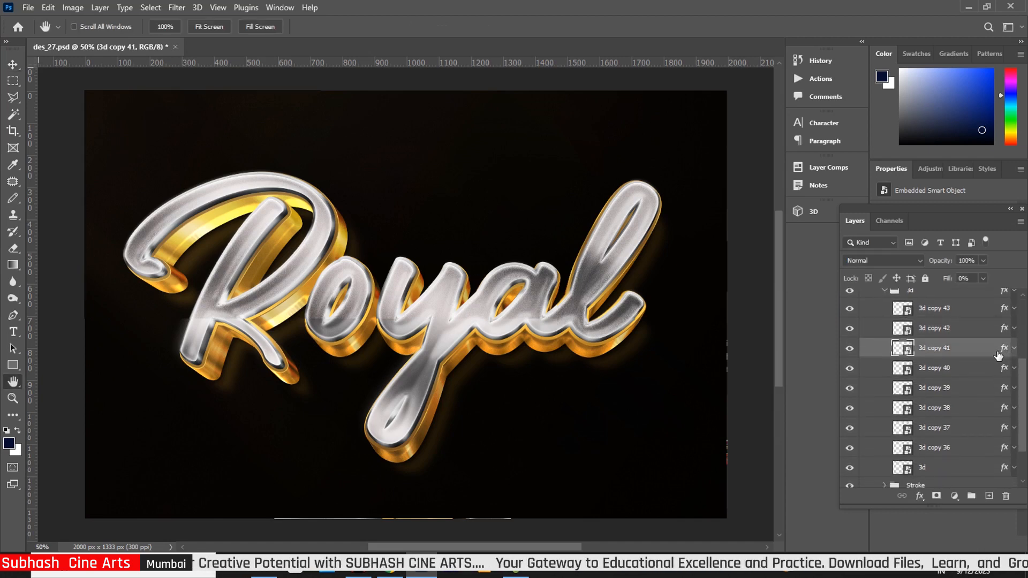
double_click(999, 354)
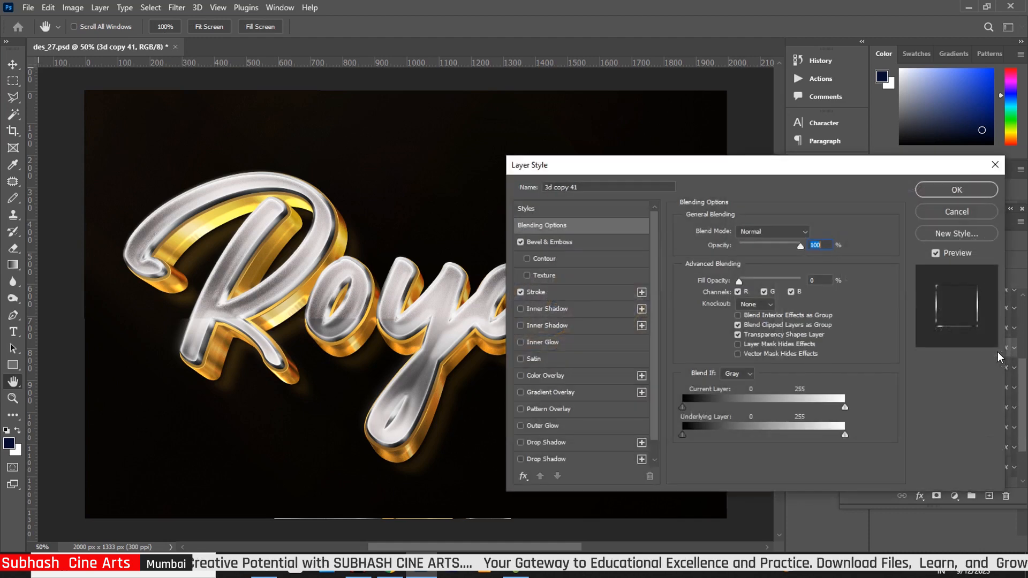
Step: Raise 3d copy 41's bevel size to 117 px and stroke gradient scale to 91%, then apply
click(588, 245)
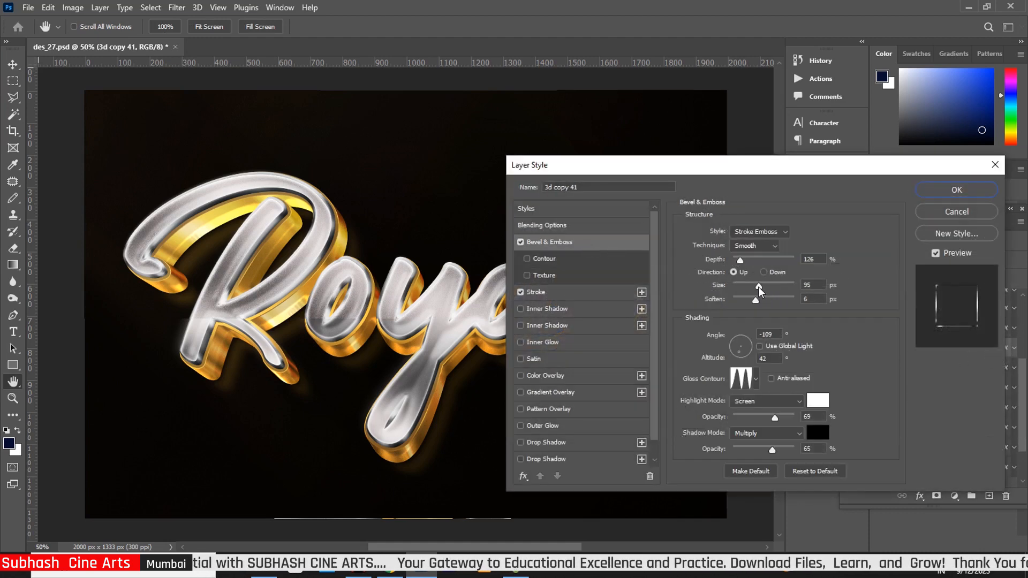
drag(758, 287, 764, 287)
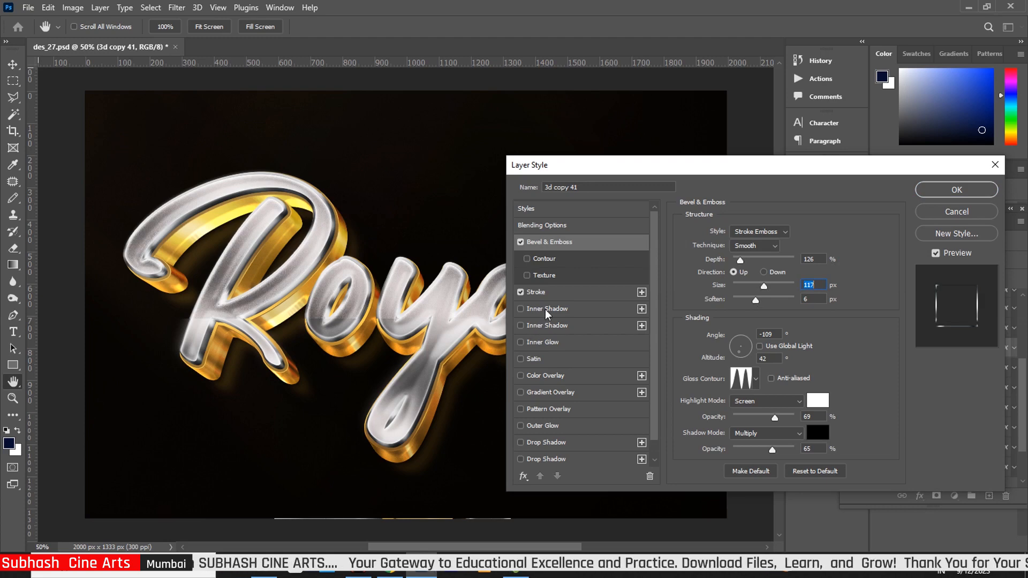
click(562, 291)
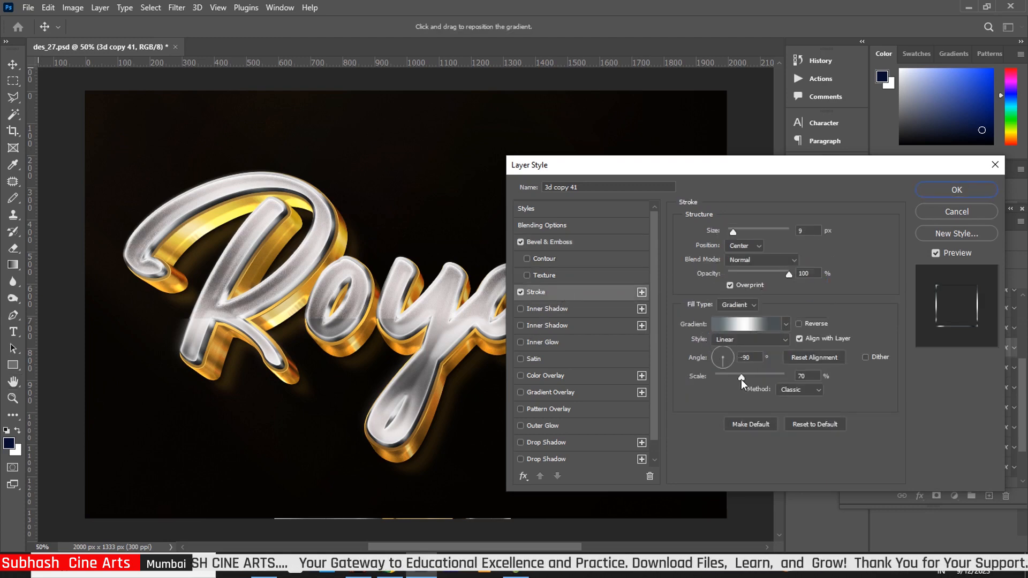
drag(752, 378, 756, 378)
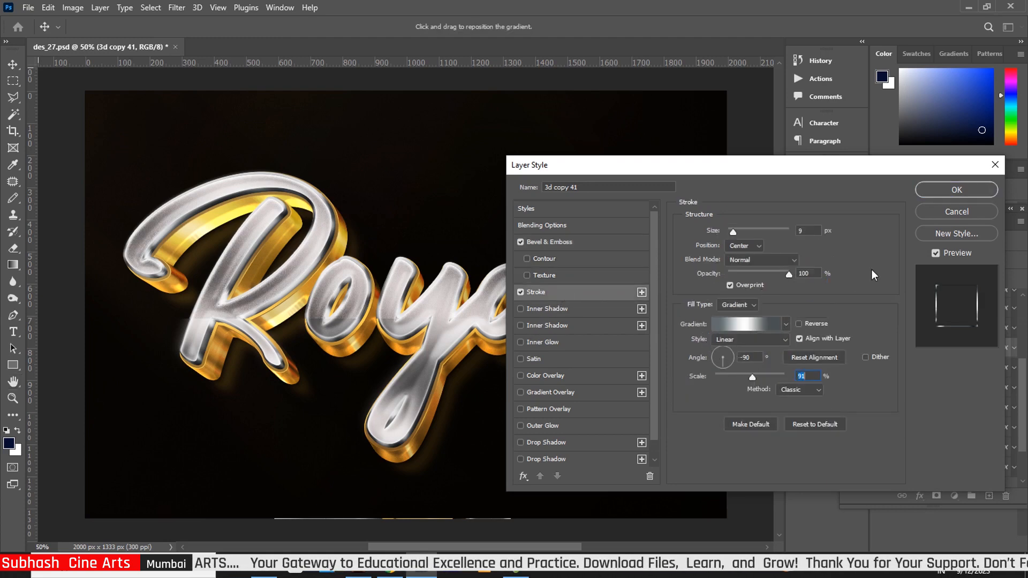
click(946, 189)
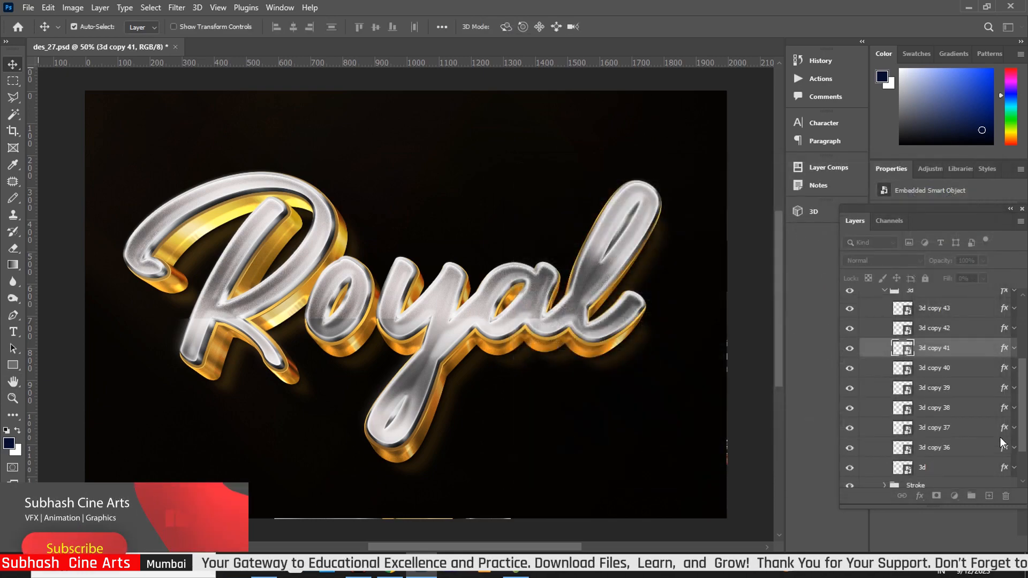
click(1005, 369)
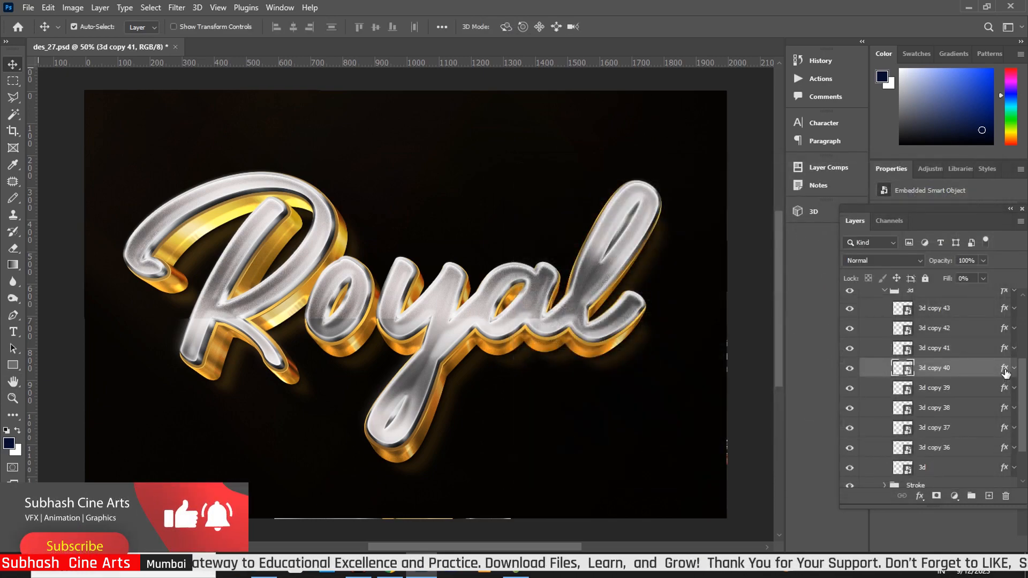
Step: Set 3d copy 40's bevel depth to 43%, highlight opacity 77%, stroke gradient scale 79%, and apply
key(h)
double_click(1004, 370)
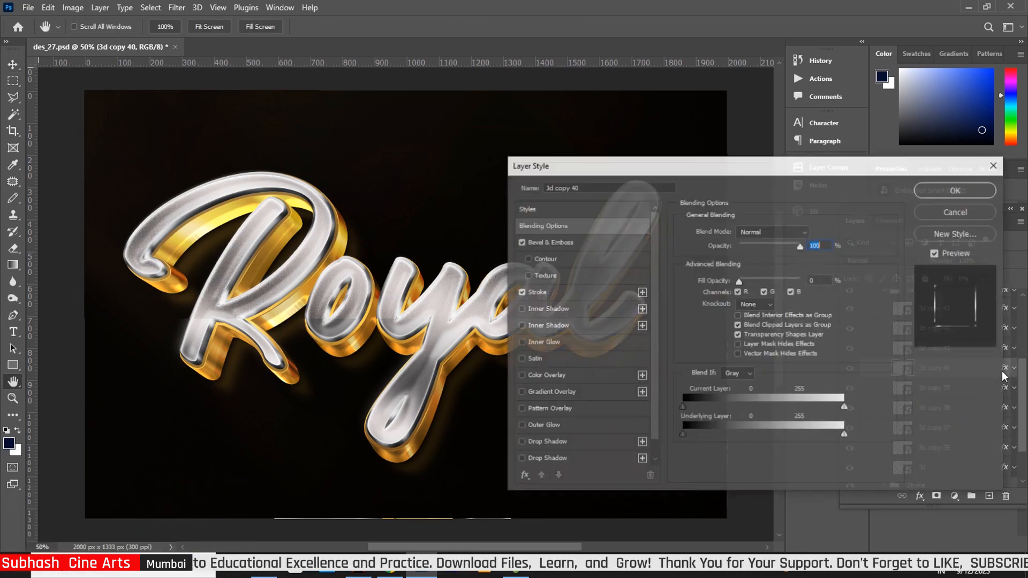
click(572, 242)
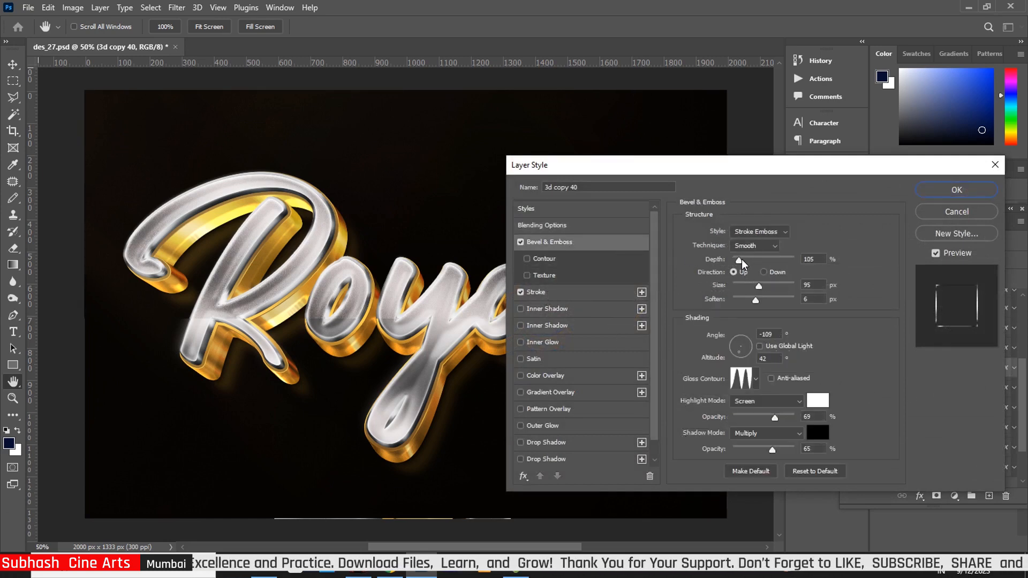
drag(744, 262, 758, 301)
drag(777, 421, 784, 421)
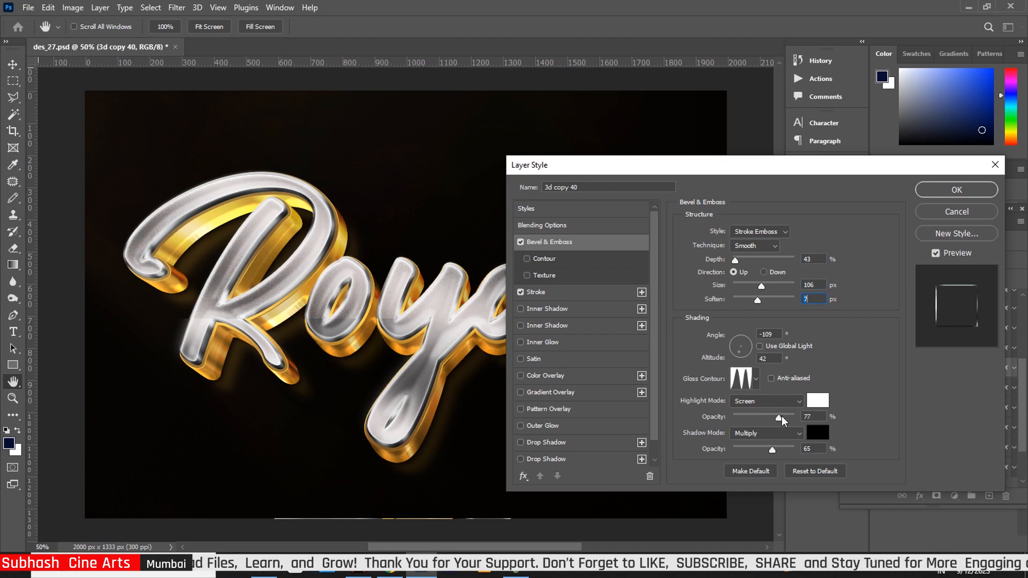
click(565, 293)
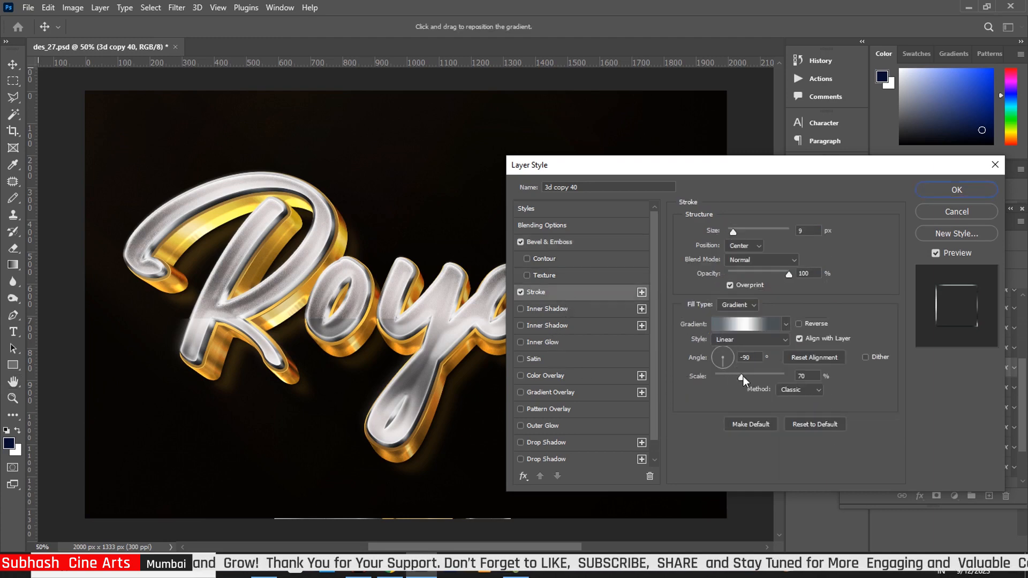
drag(747, 376, 746, 375)
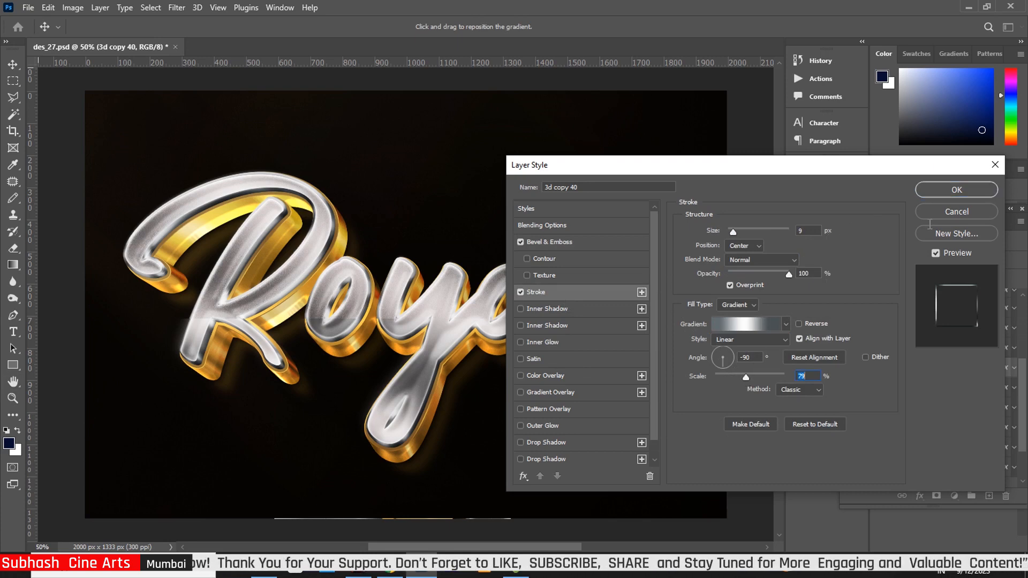
click(957, 191)
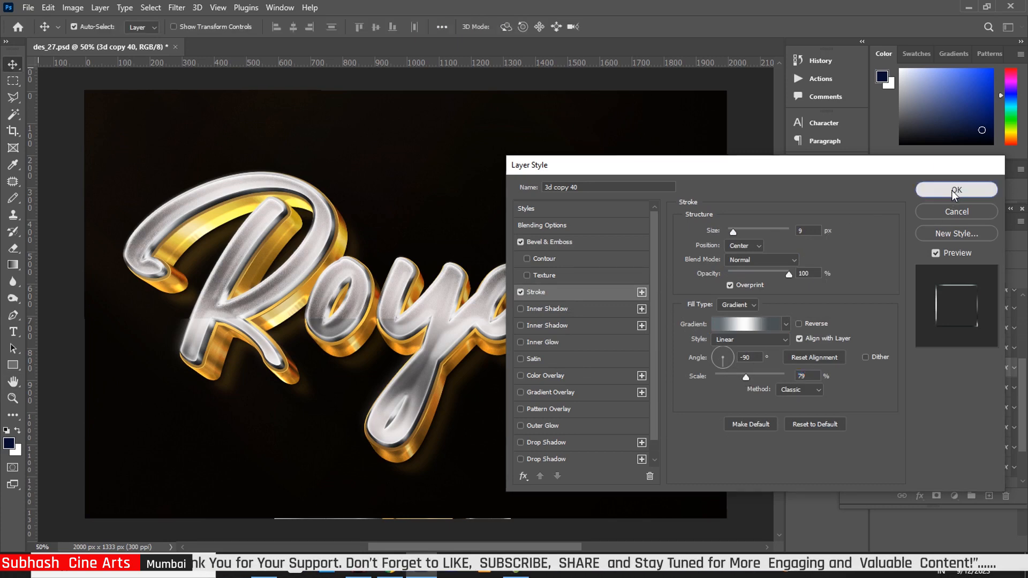
Step: Raise the Stroke layer's two gold gradient stroke scales to about 92% and 105%, then apply
drag(1024, 416, 1023, 446)
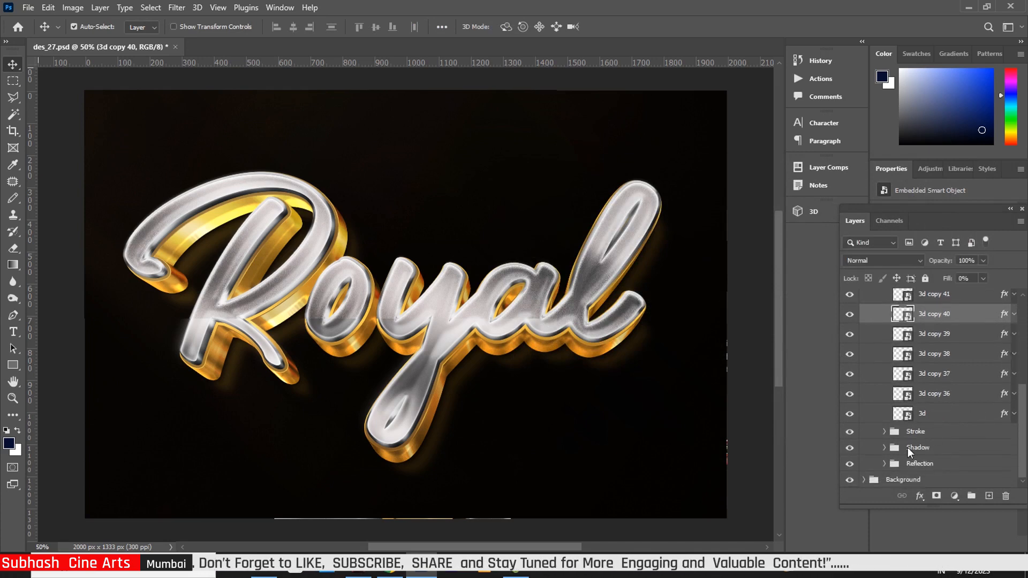
click(884, 432)
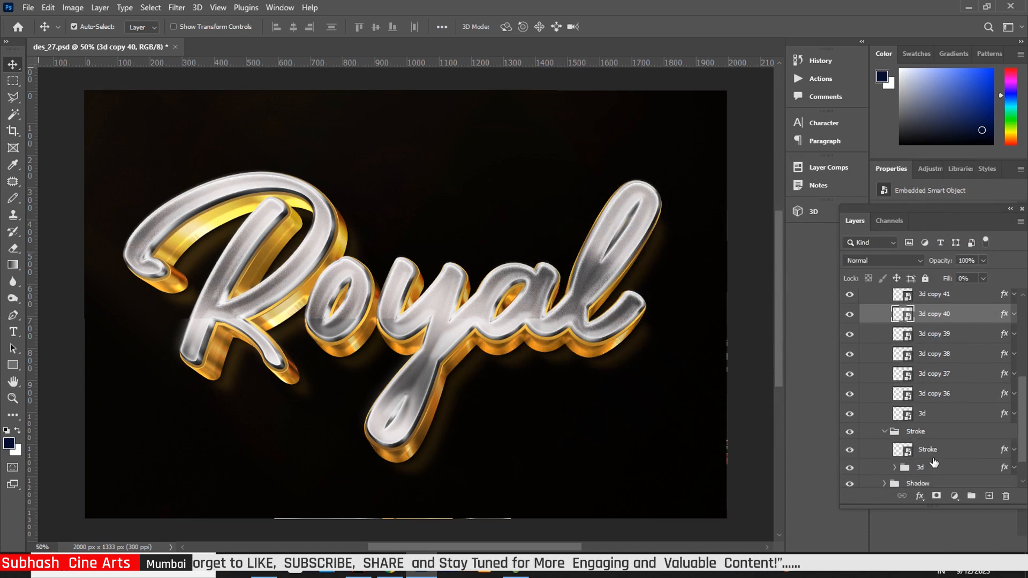
click(1006, 454)
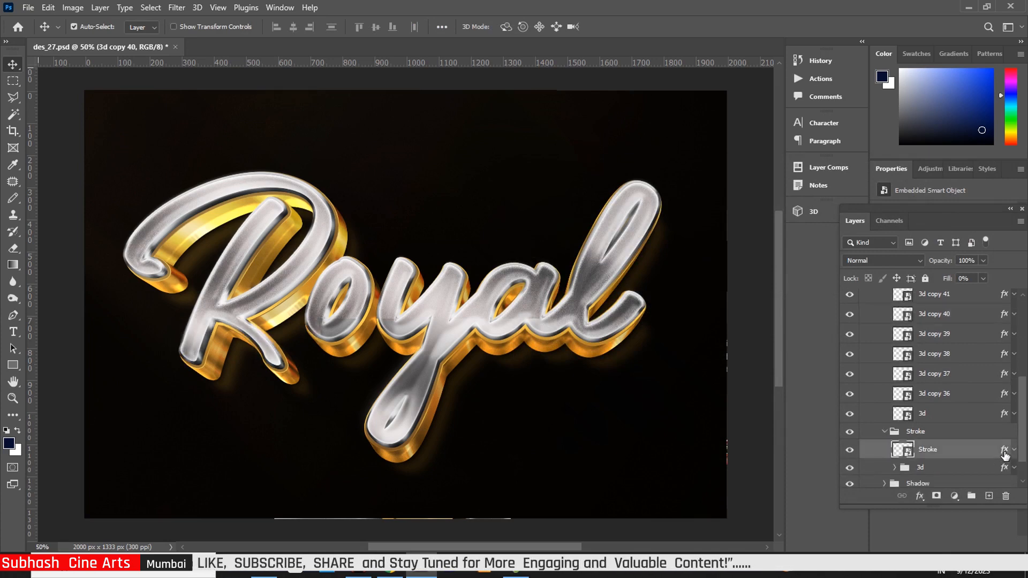
key(h)
double_click(1002, 453)
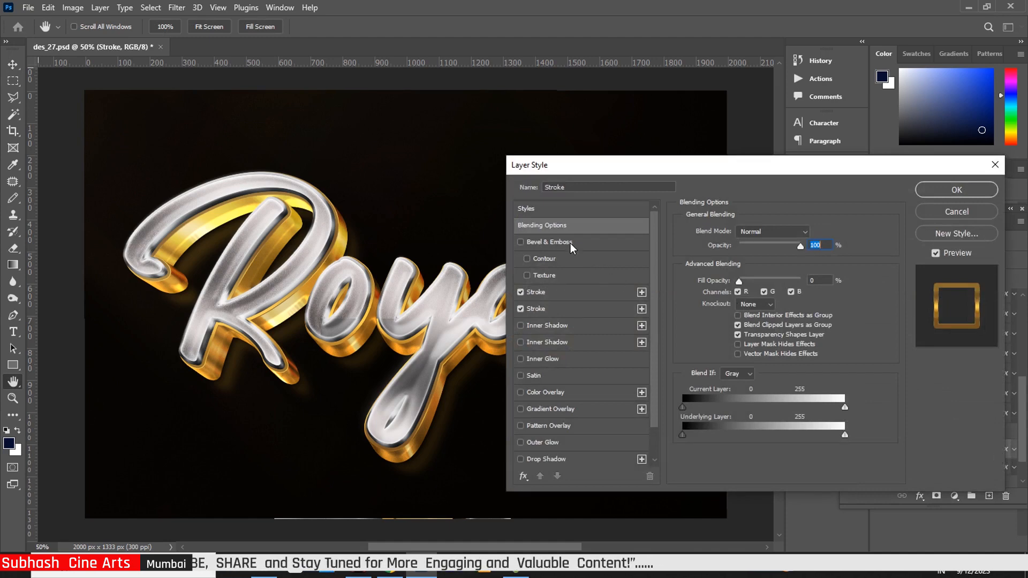
click(570, 293)
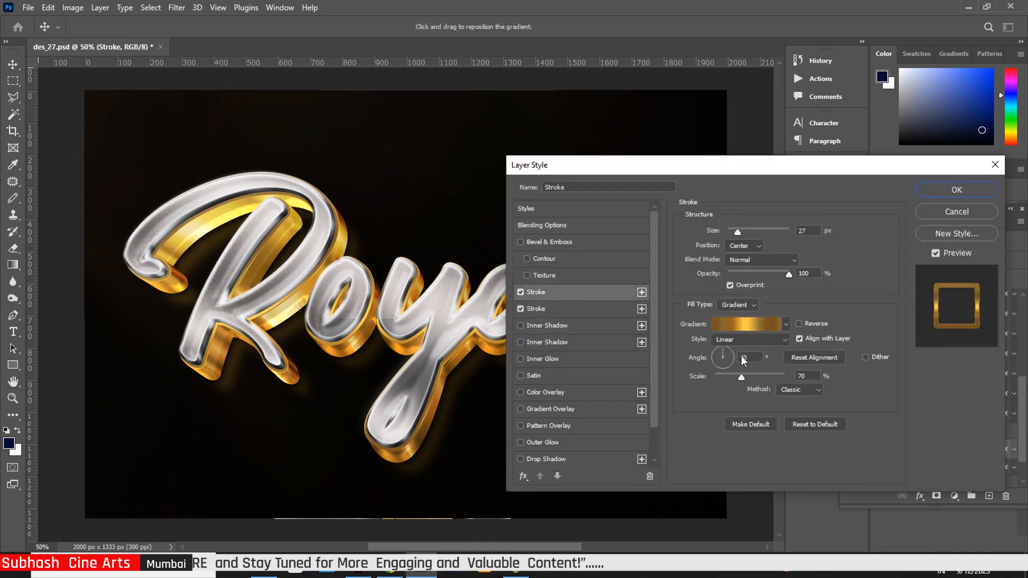
drag(741, 377, 754, 377)
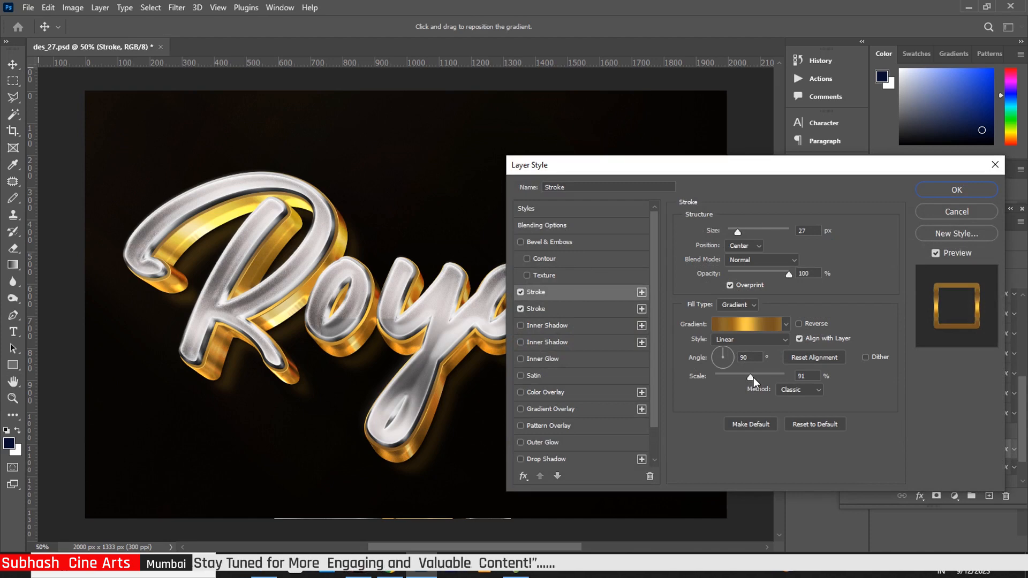
click(565, 312)
drag(752, 377, 760, 381)
click(956, 190)
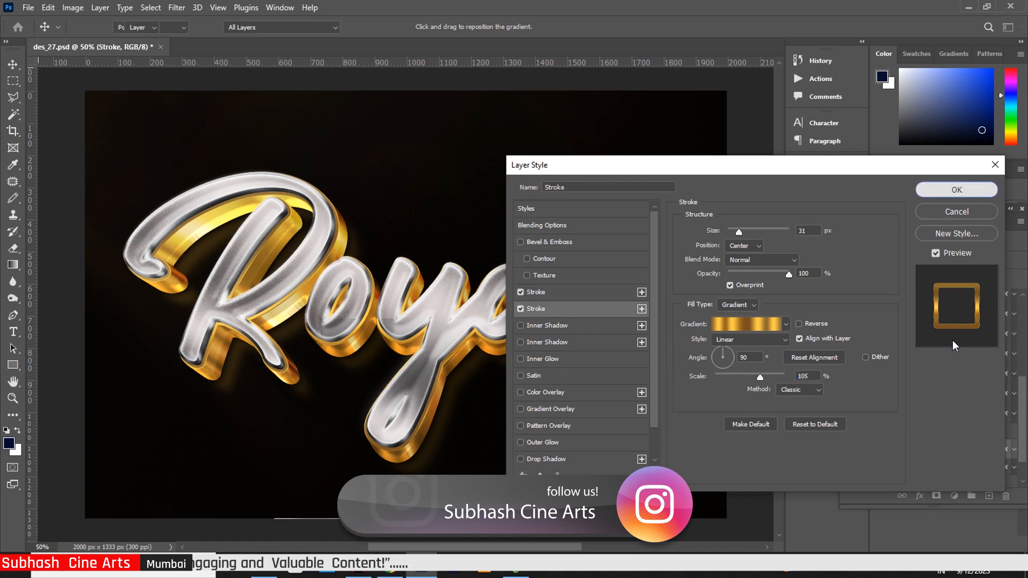
Step: Enlarge 3d copy 35's bevel size and set its stroke gradient scale to 100%
scroll(1024, 421, down, 2)
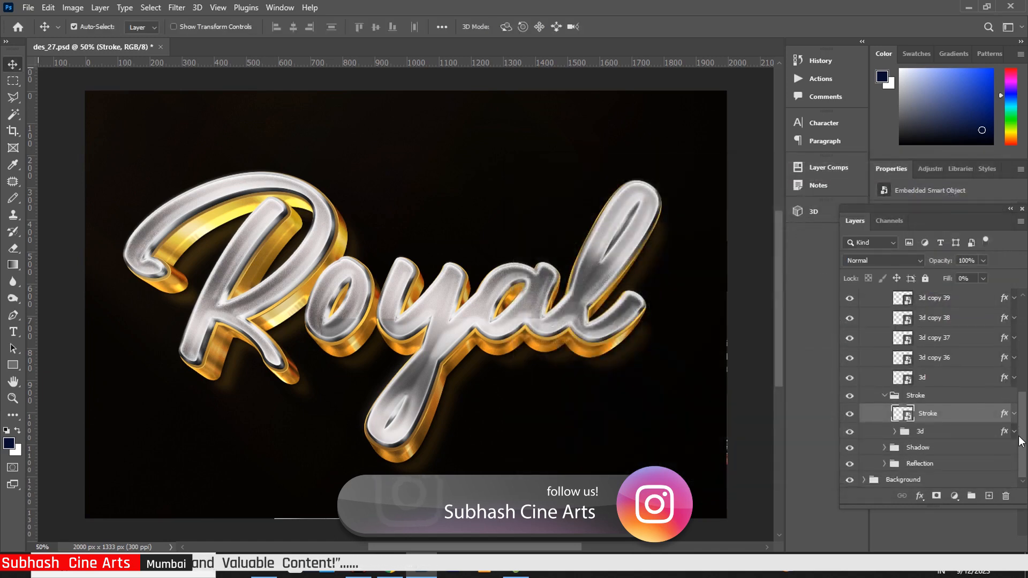
click(895, 431)
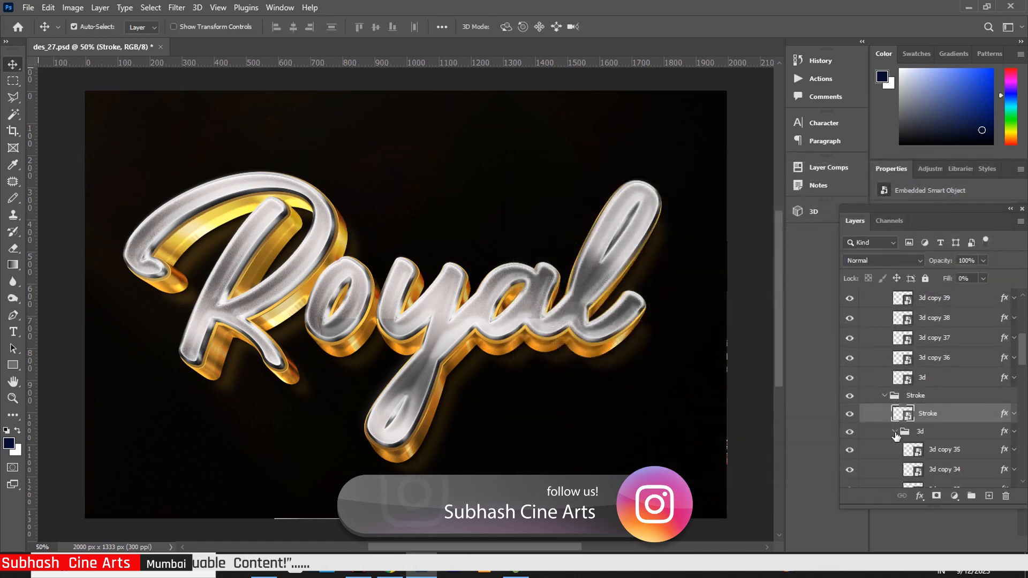
click(1005, 454)
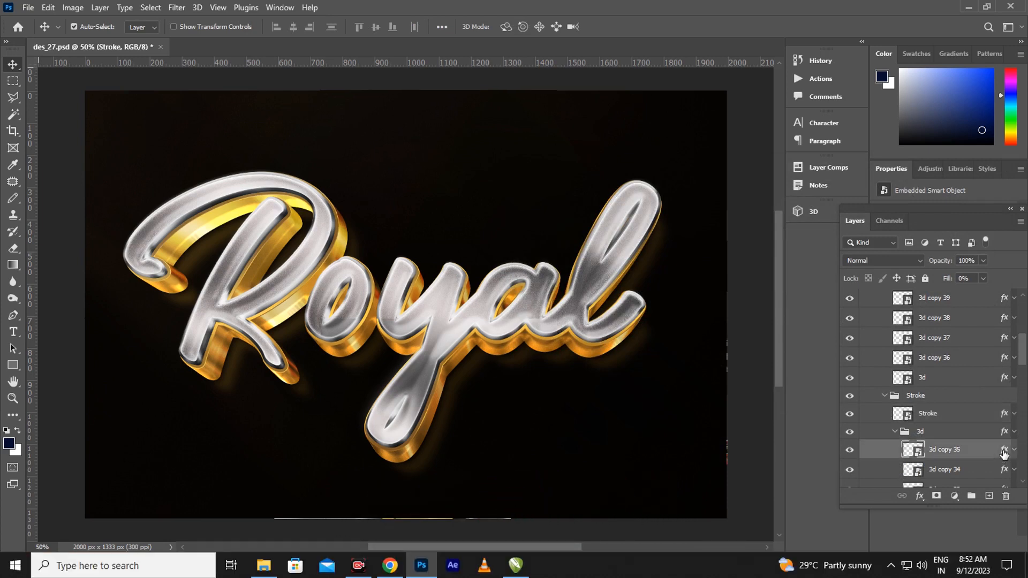
key(h)
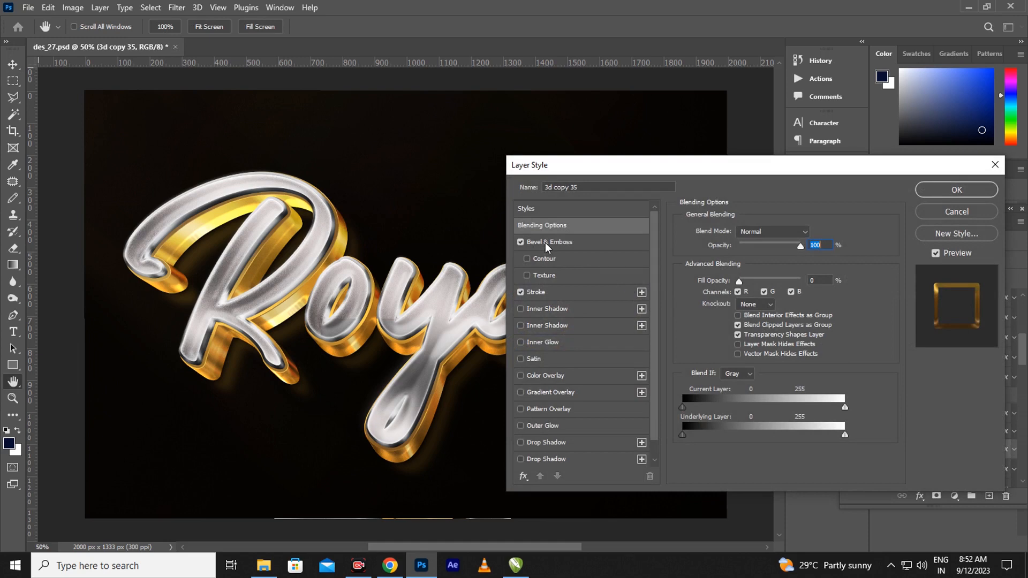
click(546, 243)
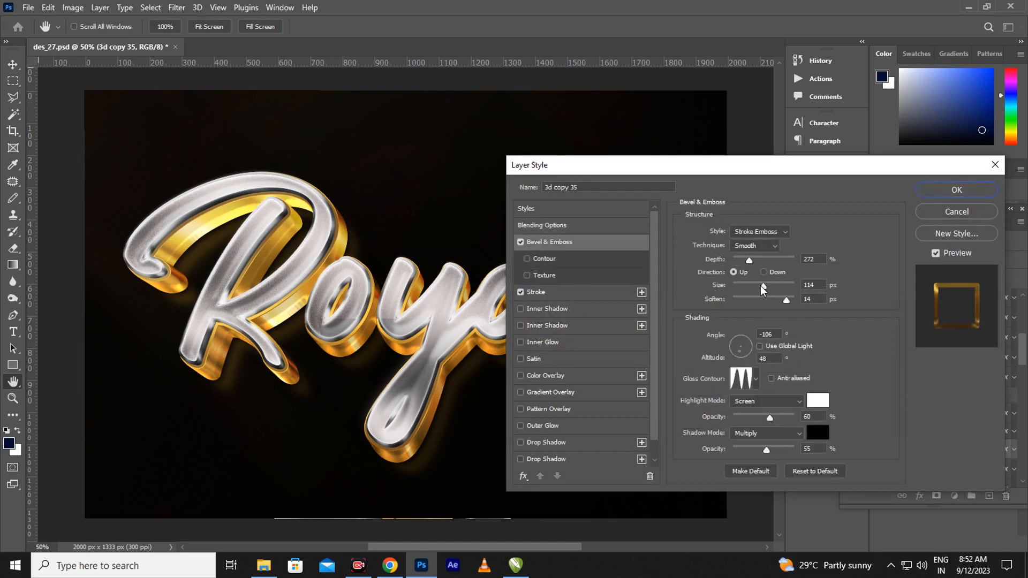
drag(763, 288, 765, 289)
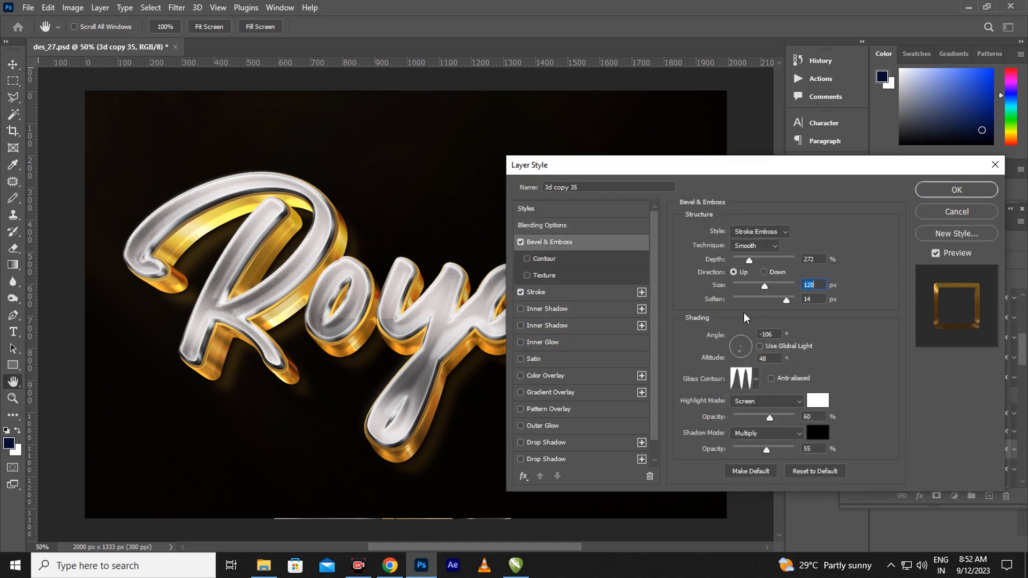
click(557, 298)
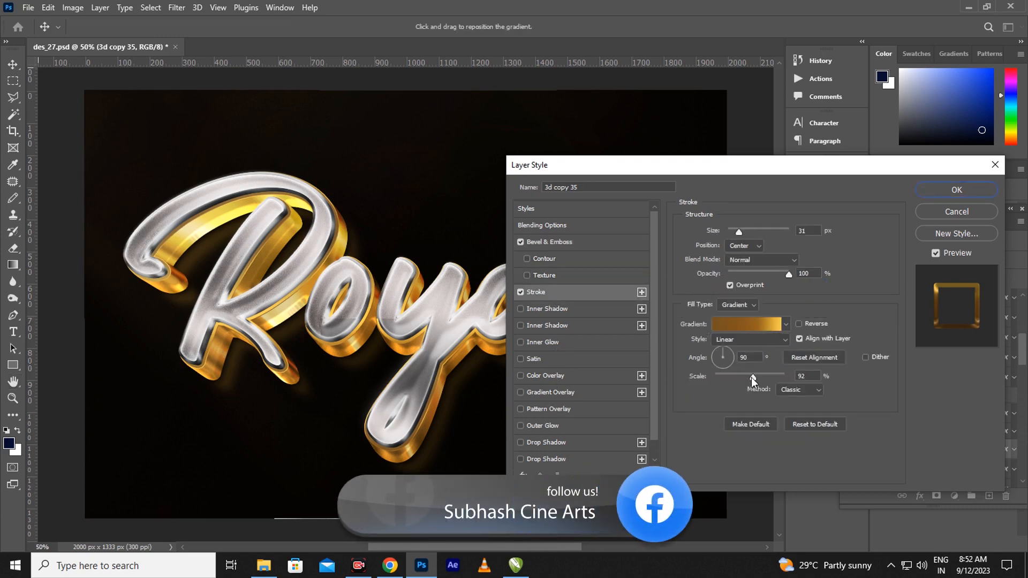
drag(751, 378, 757, 378)
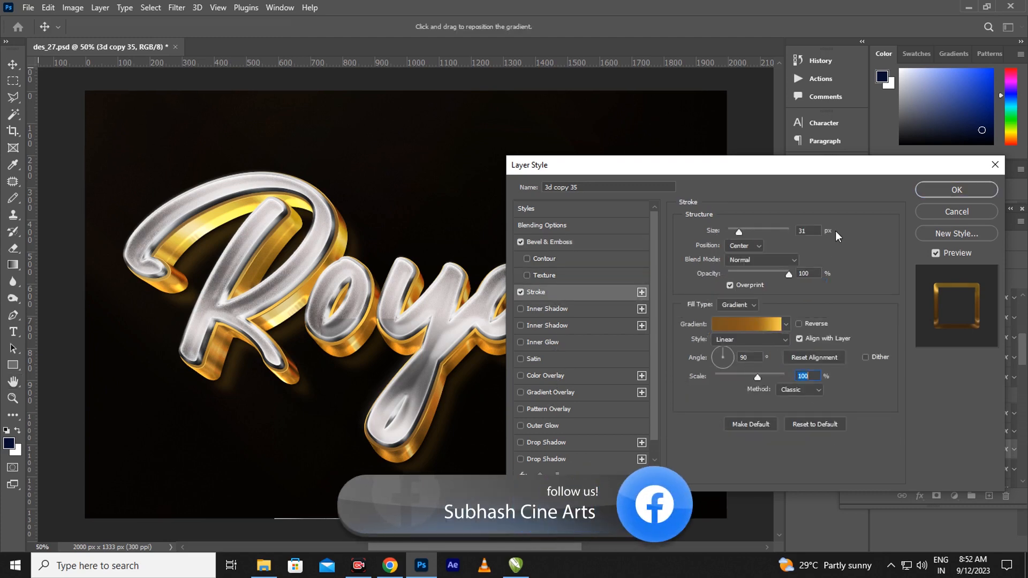
click(969, 194)
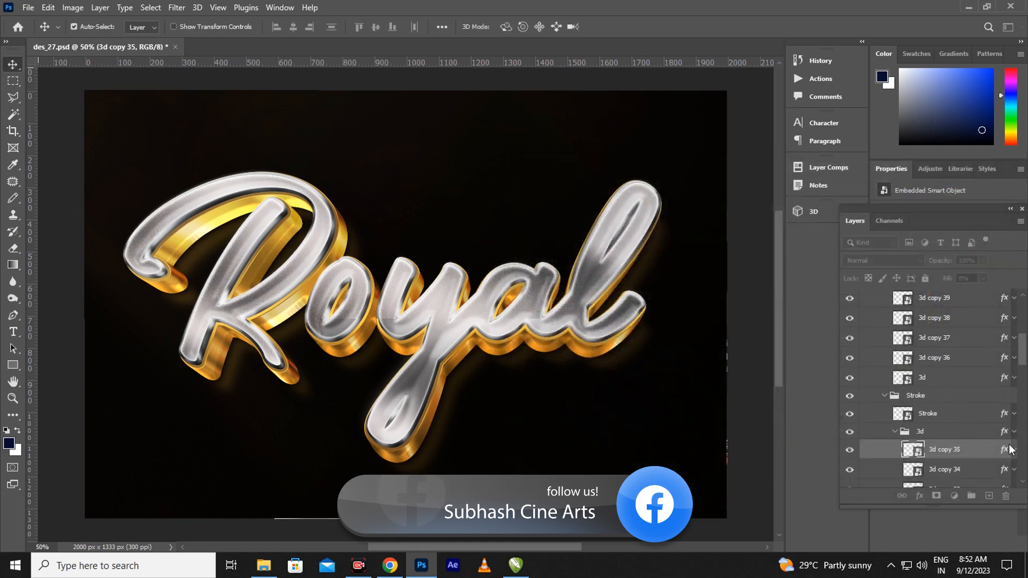
Step: Set 3d copy 42's Bevel & Emboss size to 128 px
drag(1023, 351, 1026, 377)
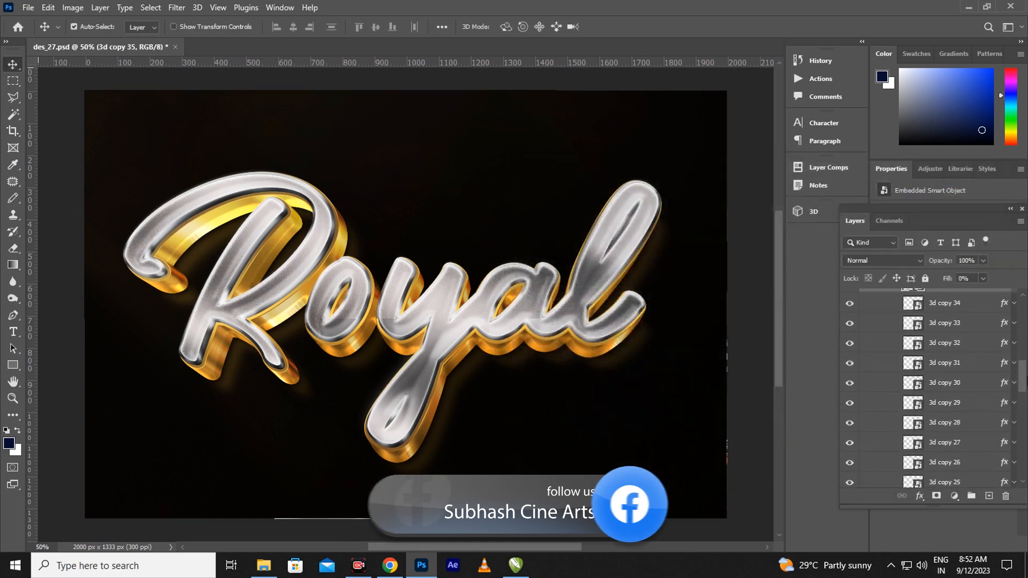
scroll(1020, 388, up, 3)
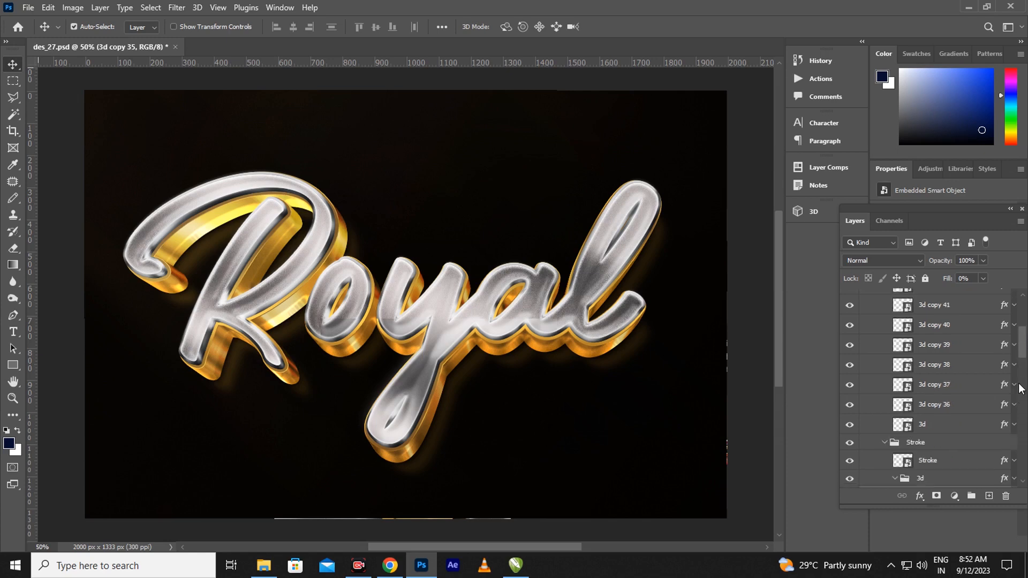
scroll(1020, 352, up, 3)
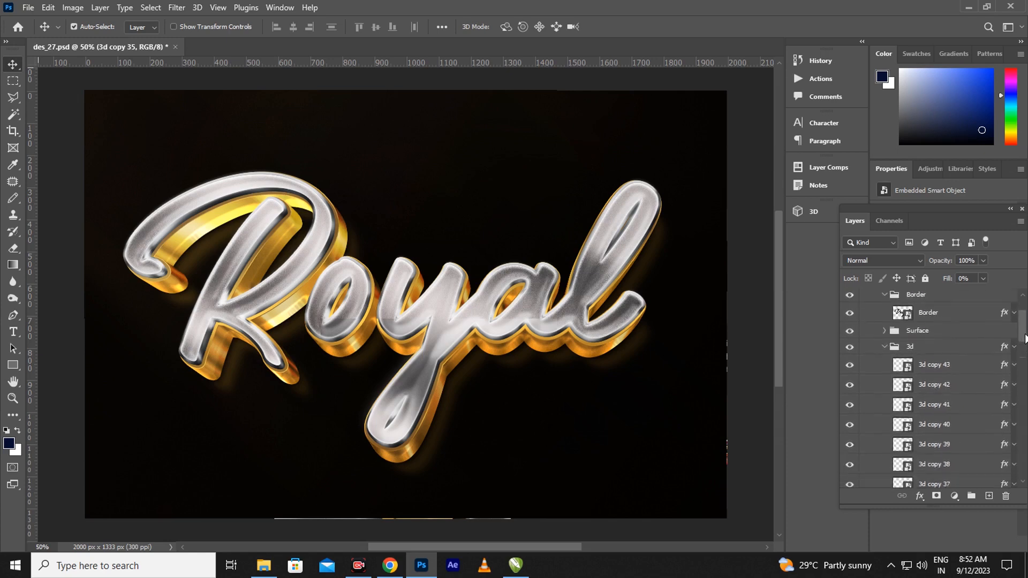
drag(1024, 337, 1024, 338)
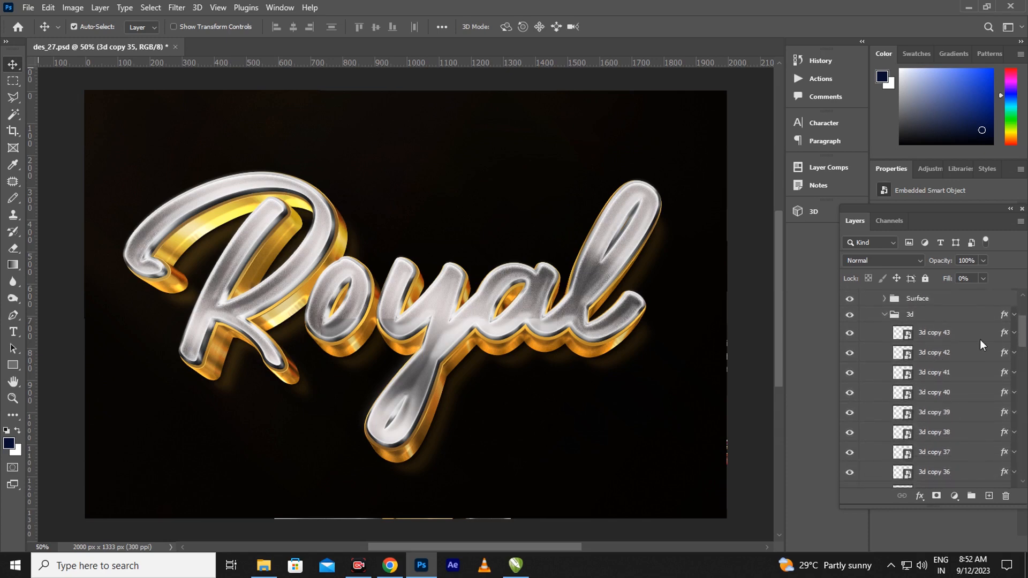
click(1005, 357)
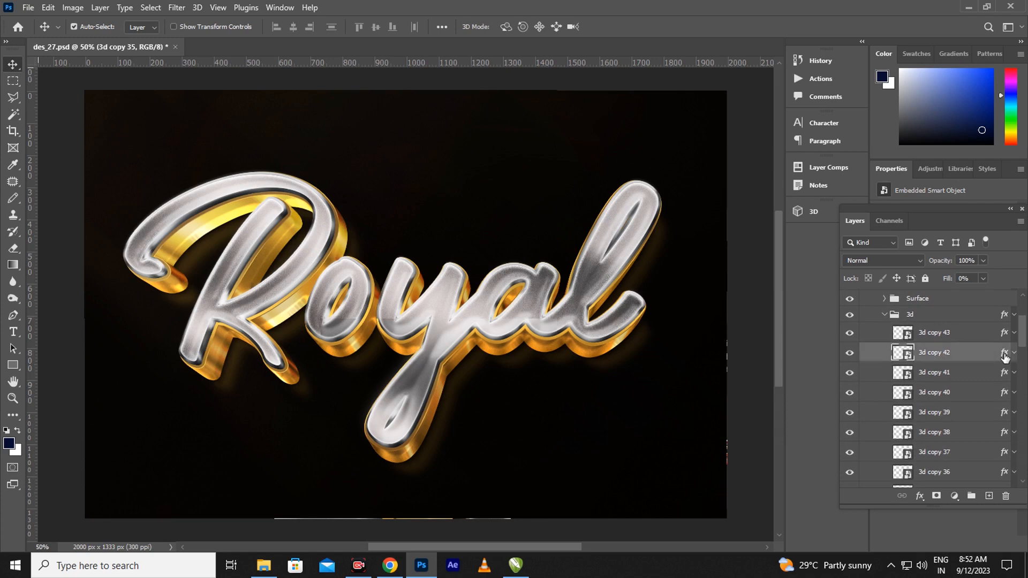
double_click(1005, 358)
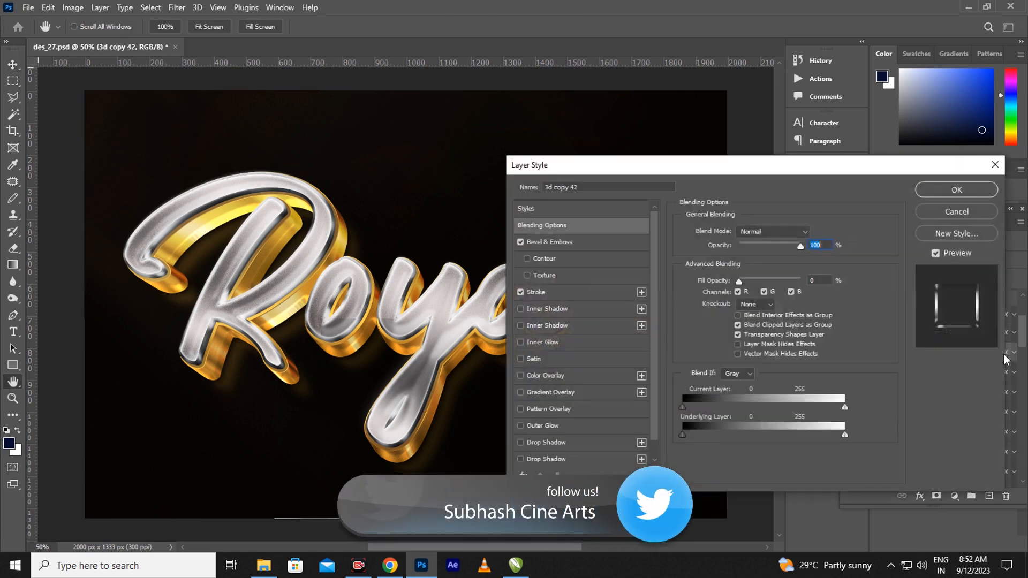
click(571, 245)
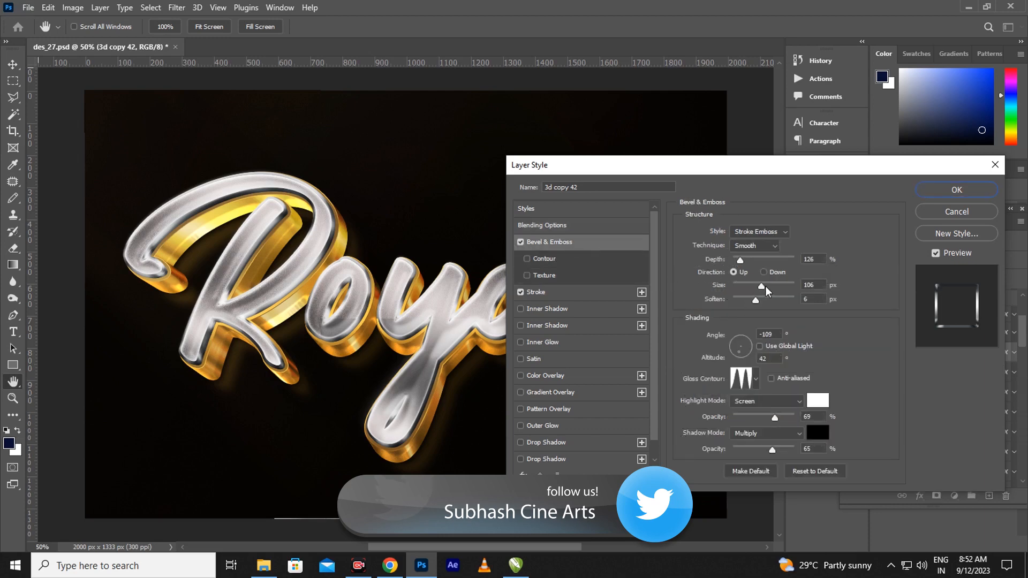
drag(765, 291, 735, 262)
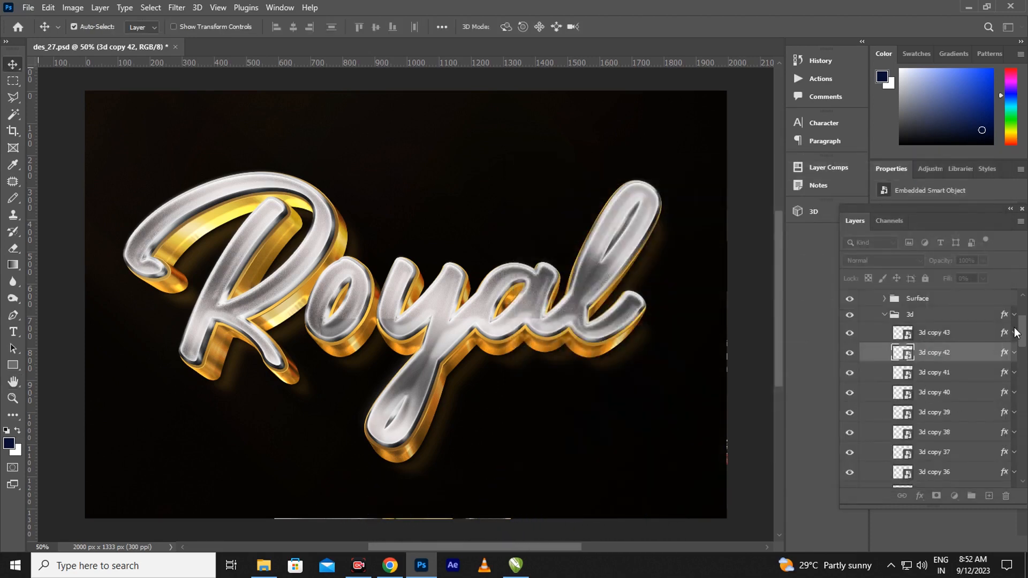
drag(1016, 332, 1010, 464)
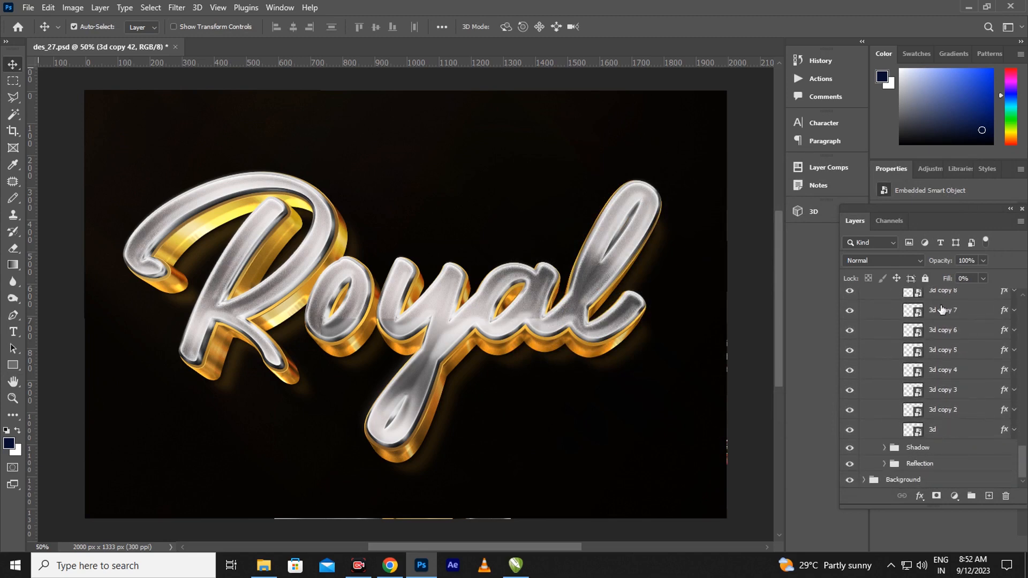
Step: Set the Shadow layer's drop shadow to 24 px distance and 4% spread, then apply
click(884, 449)
click(1005, 470)
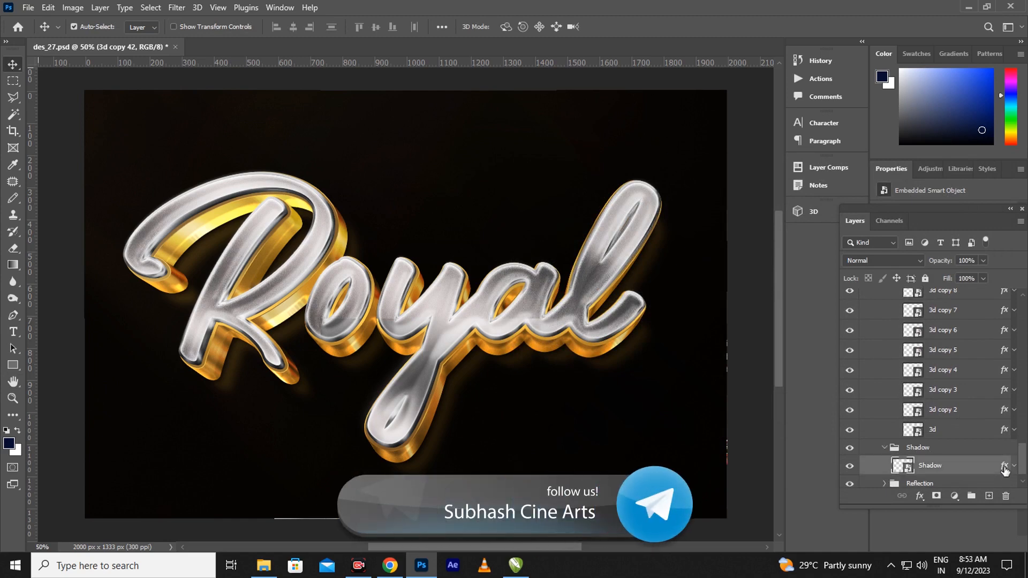
key(h)
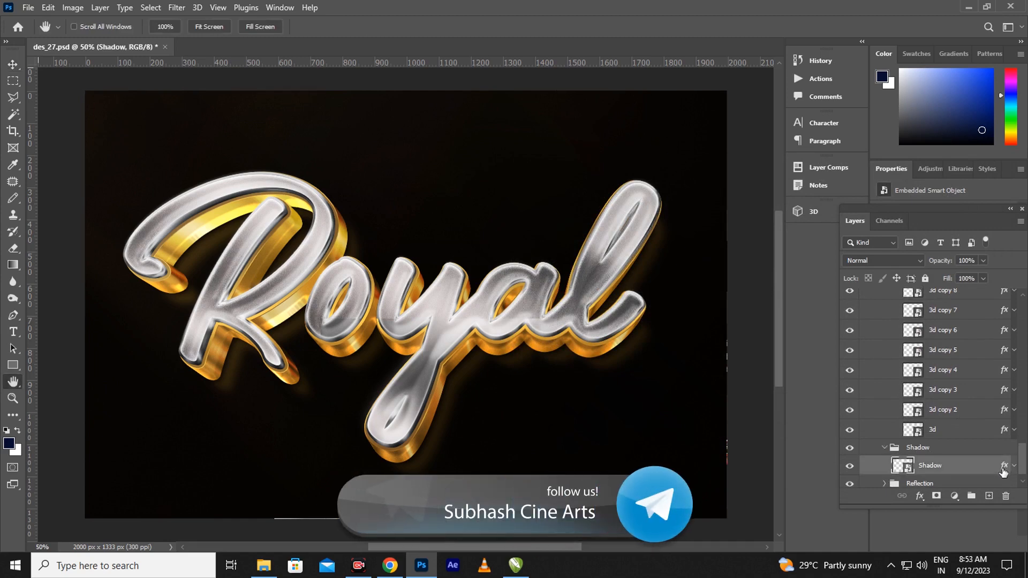
double_click(1004, 470)
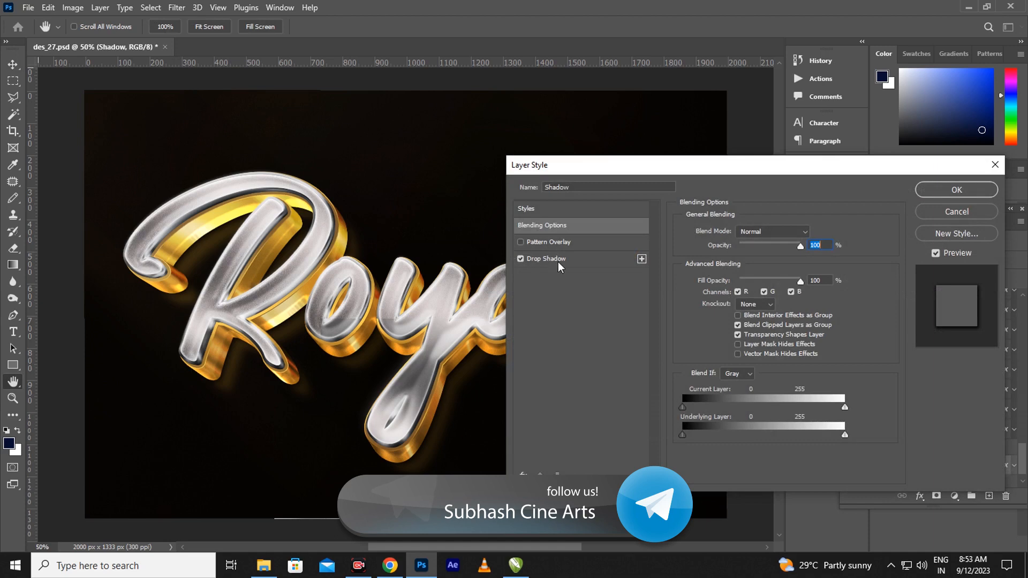
click(559, 264)
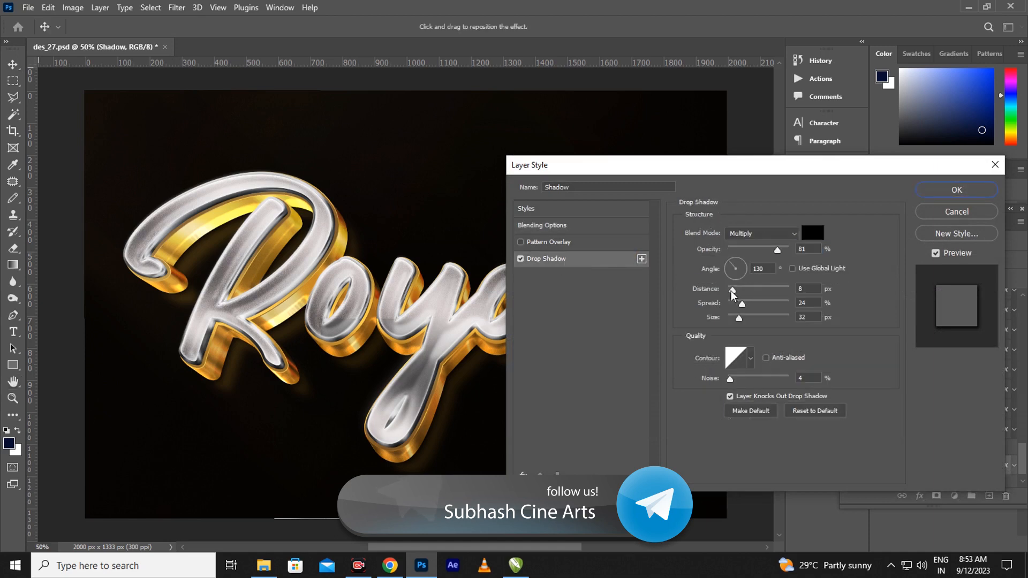
drag(733, 294, 752, 310)
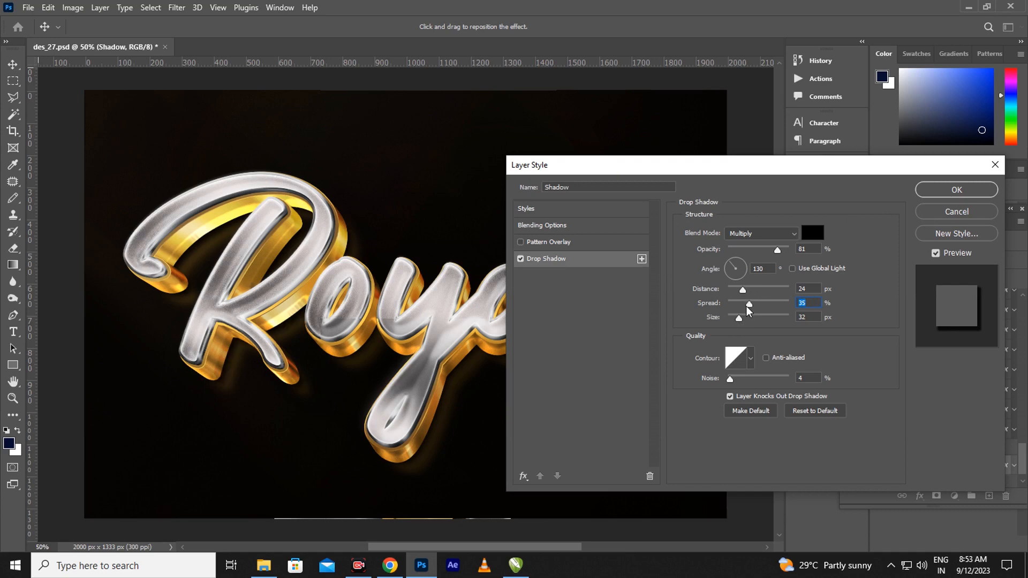
drag(750, 308, 727, 307)
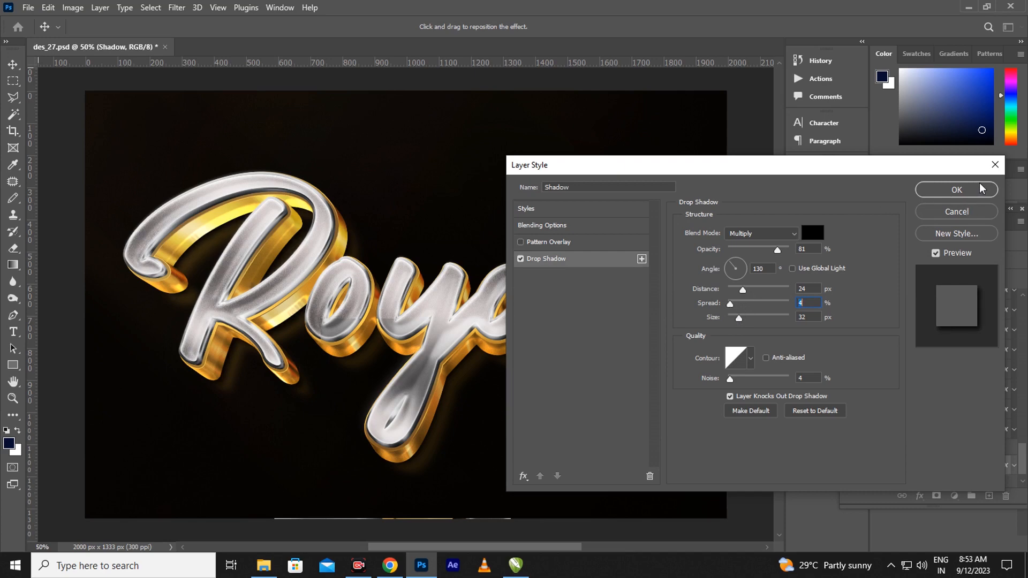
click(958, 192)
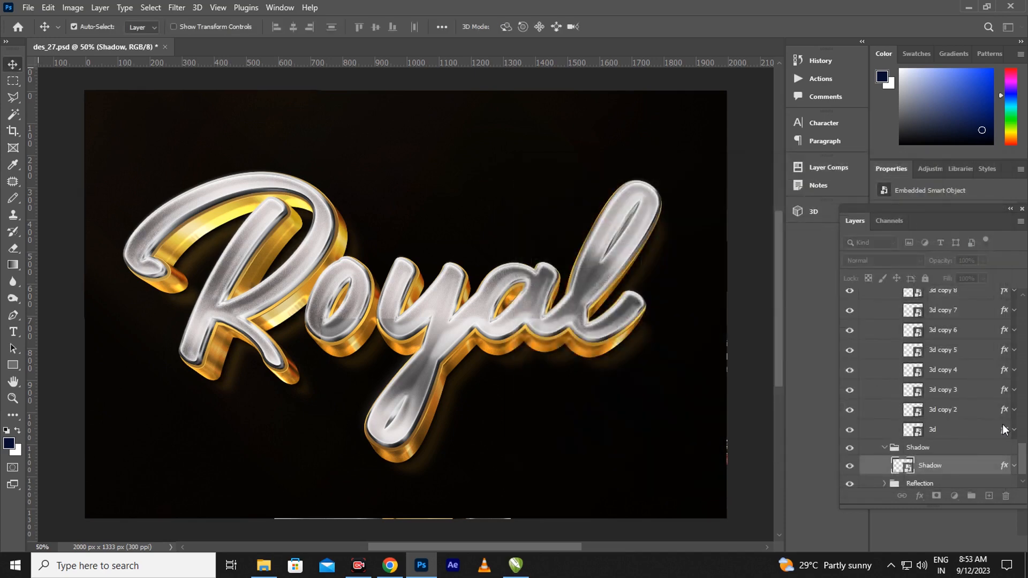
Step: Set the Reflection layer's orange drop shadow to 17 px distance and 4% spread, then collapse FX
drag(1023, 457, 1021, 469)
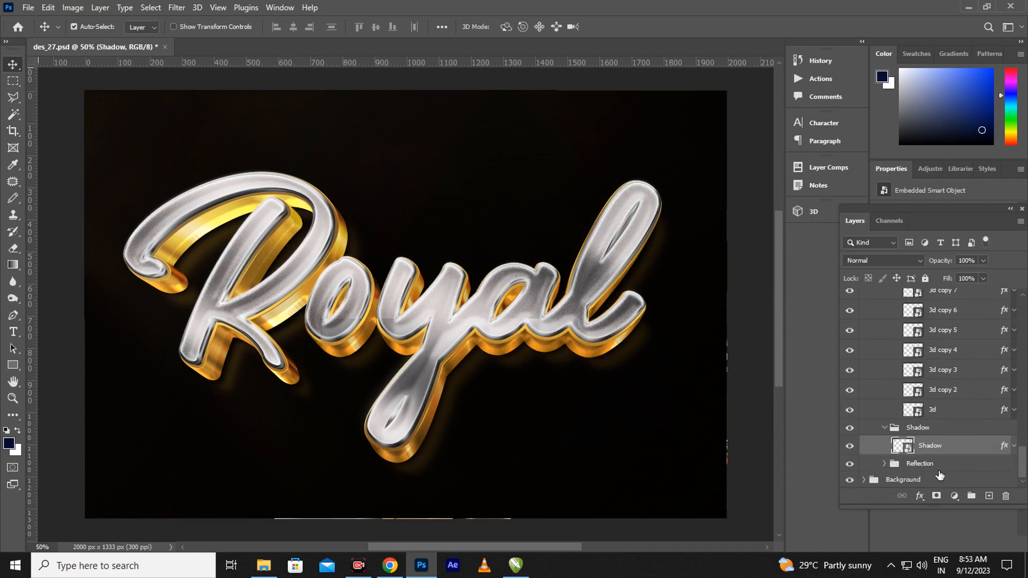
click(884, 463)
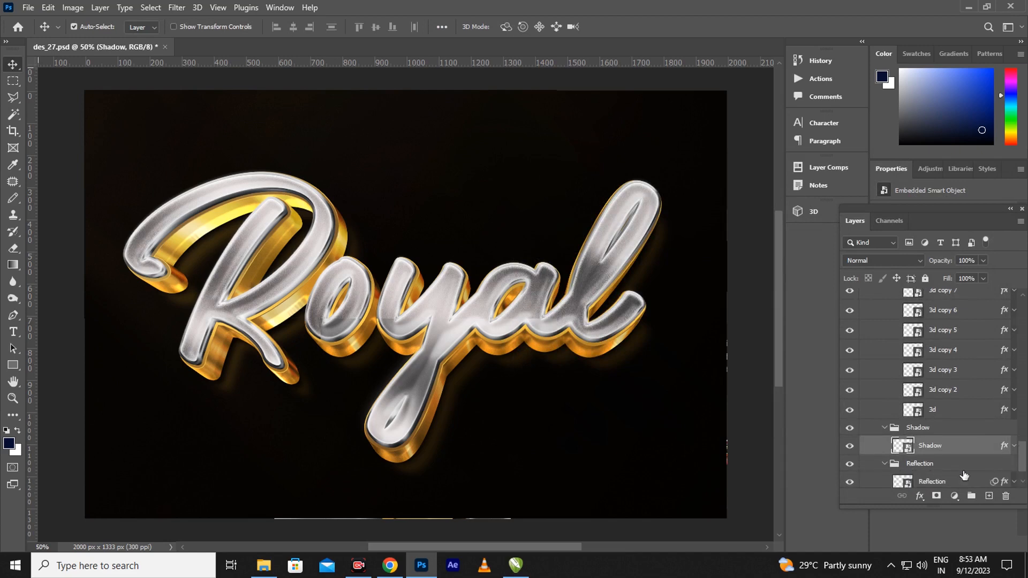
drag(1024, 462, 1020, 477)
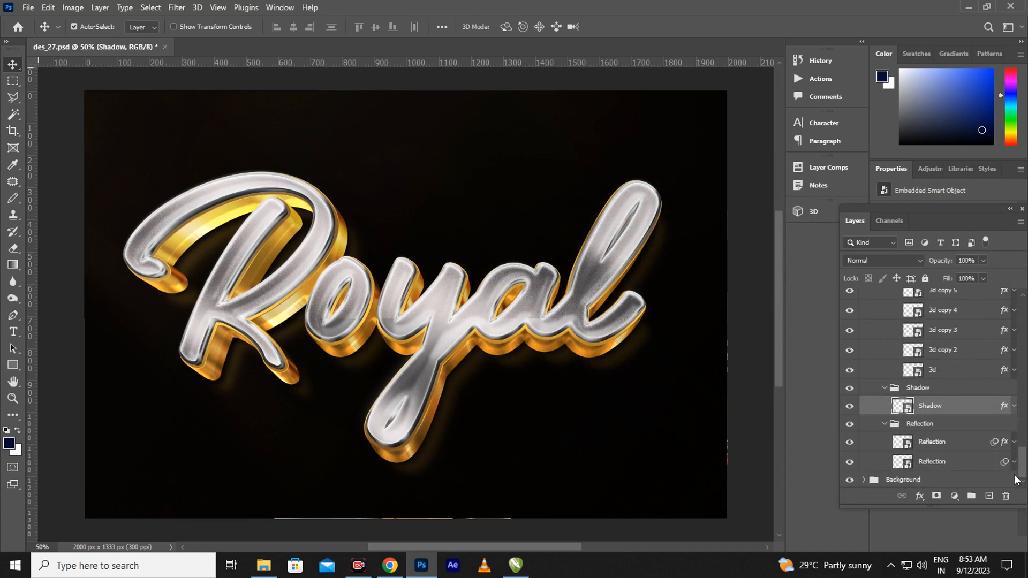
click(1002, 447)
key(h)
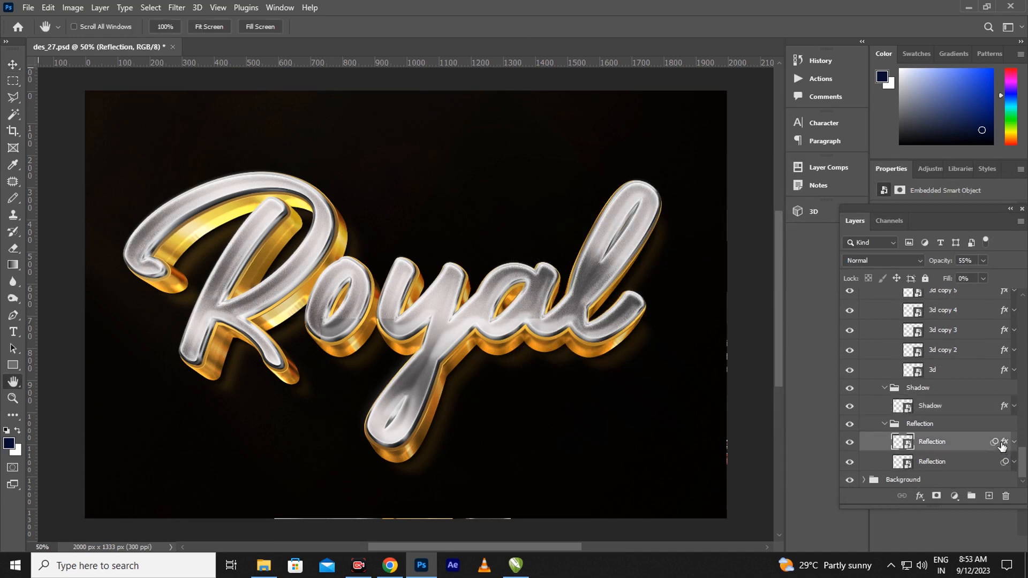
double_click(1004, 445)
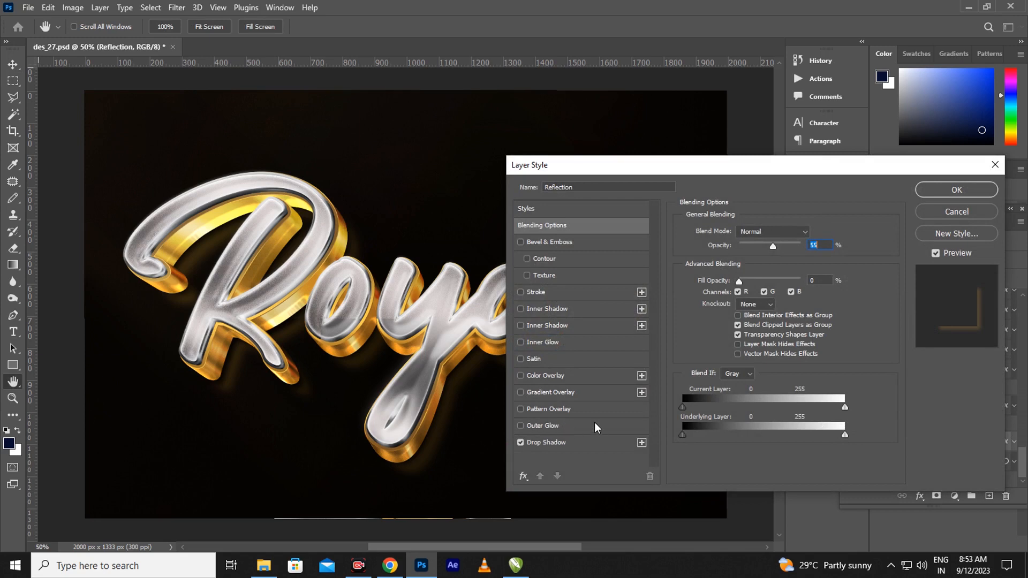
click(588, 439)
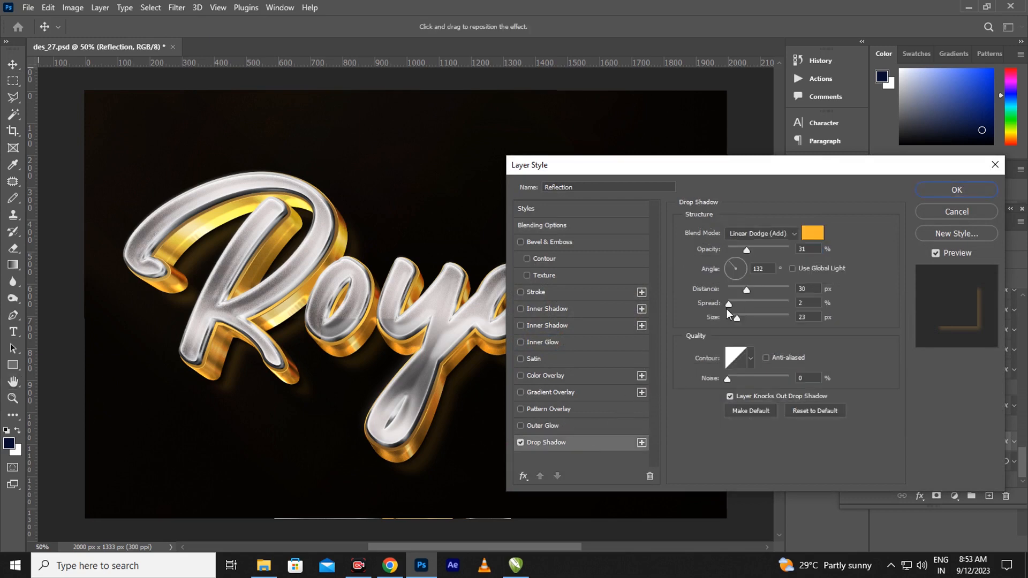
drag(747, 290, 754, 290)
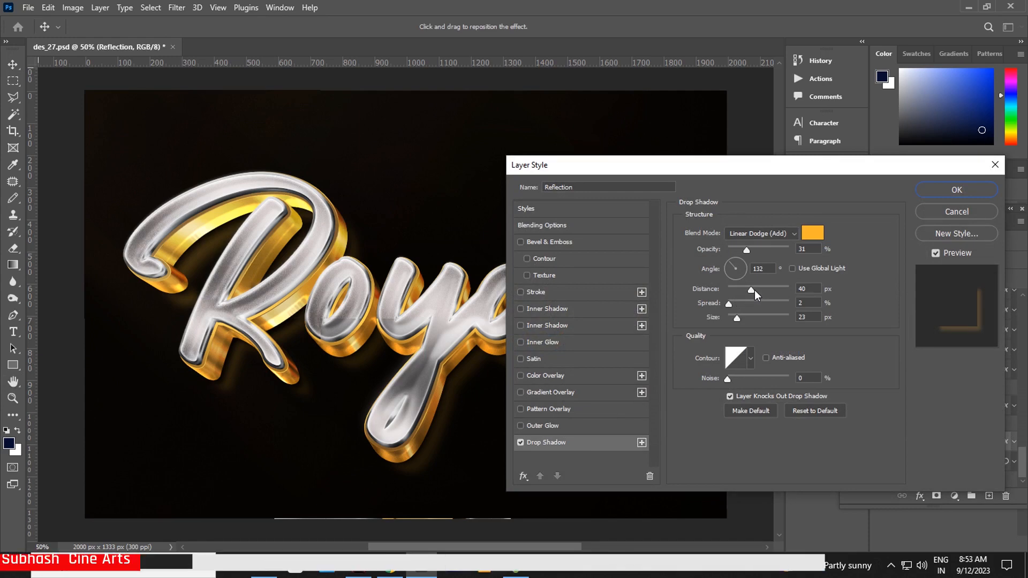
drag(754, 290, 730, 305)
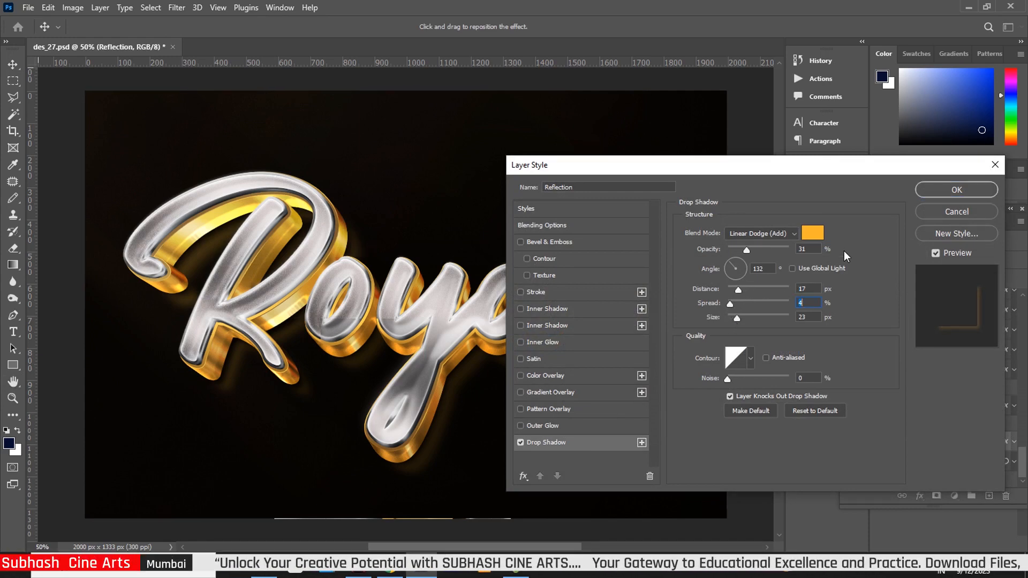
click(942, 192)
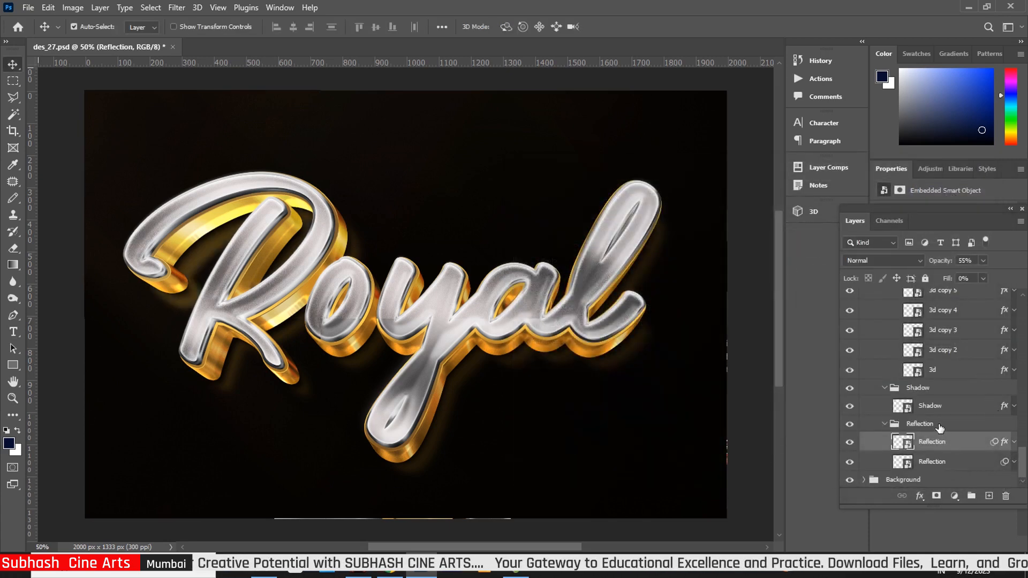
drag(1022, 460, 1022, 300)
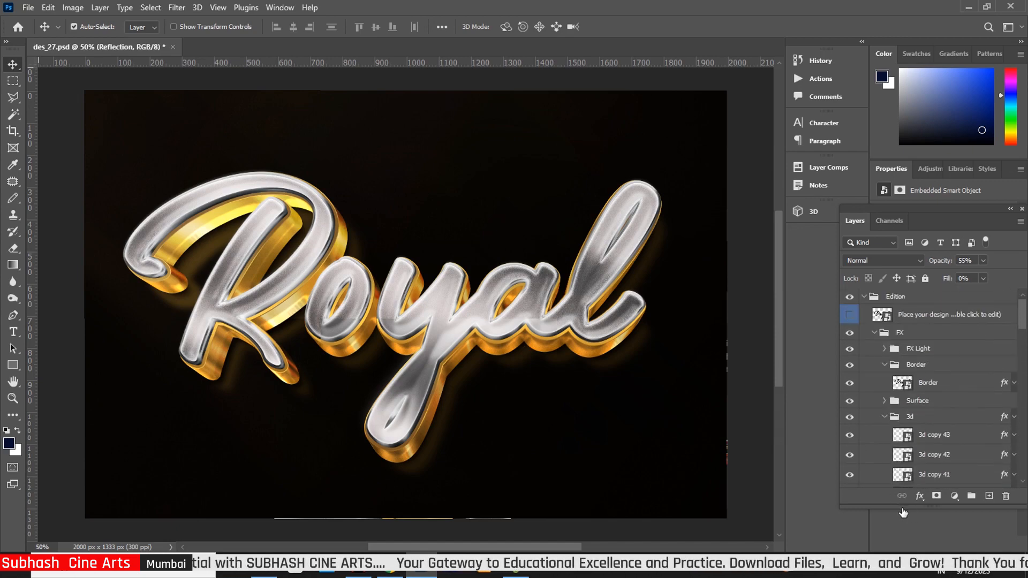
click(874, 332)
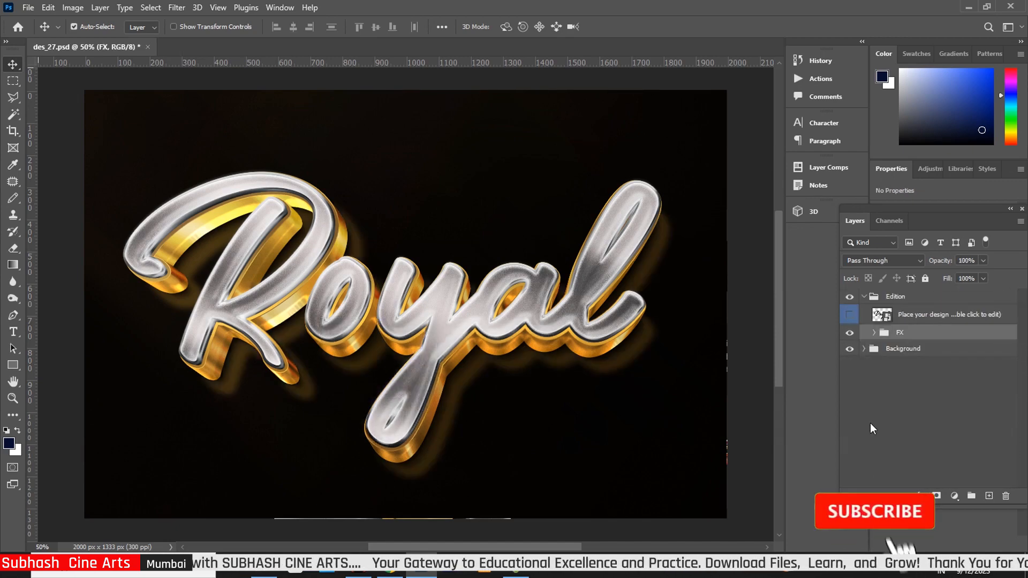
Step: Open Mockup.psb, select the word Royal, and copy मुंबई from the Hindi typing page
double_click(882, 315)
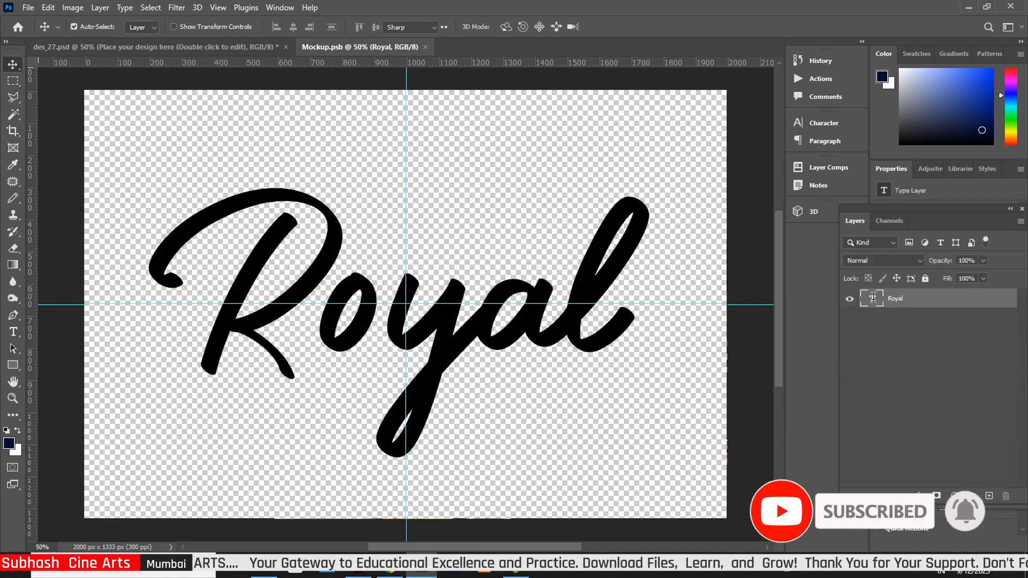
double_click(874, 300)
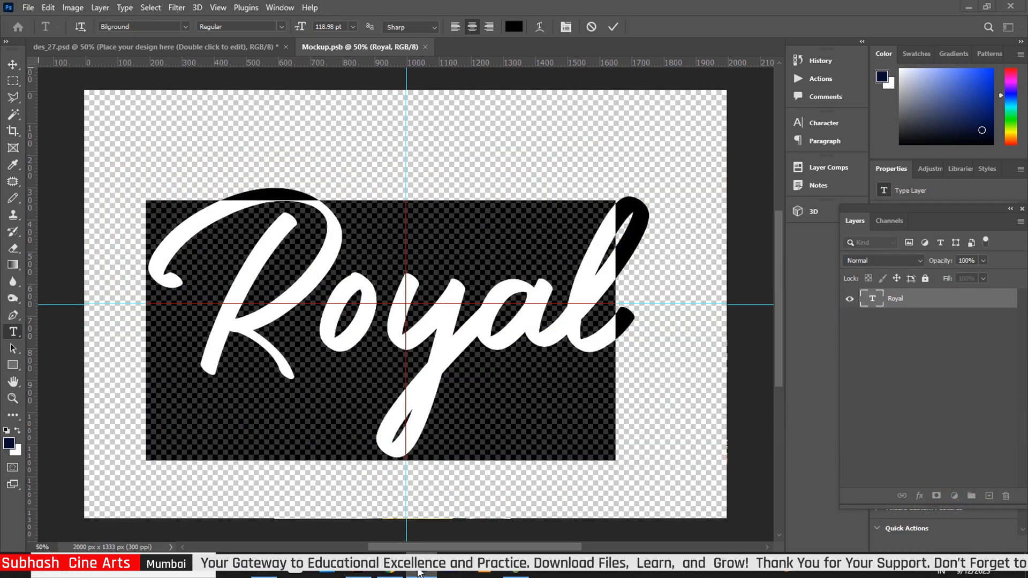
click(409, 573)
drag(182, 292, 114, 301)
key(ctrl+c)
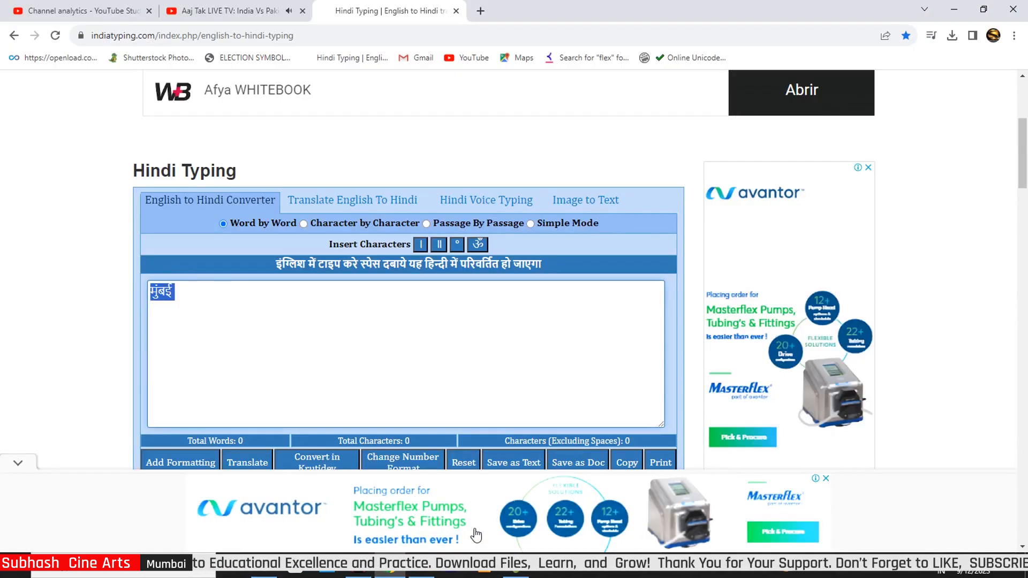
key(alt+Tab)
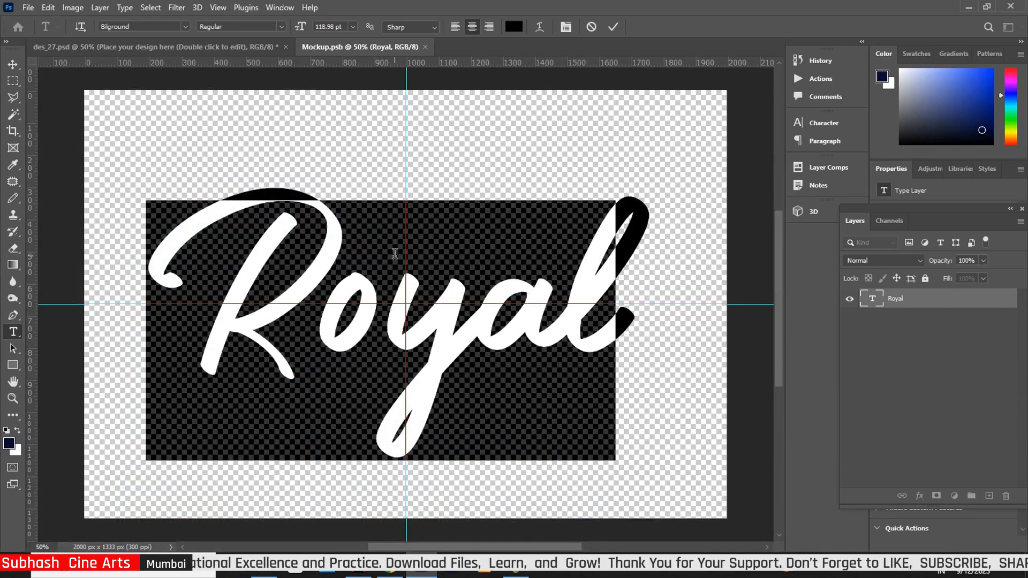
Step: Replace Royal with मुंबई and move it toward the canvas centre
key(ctrl+v)
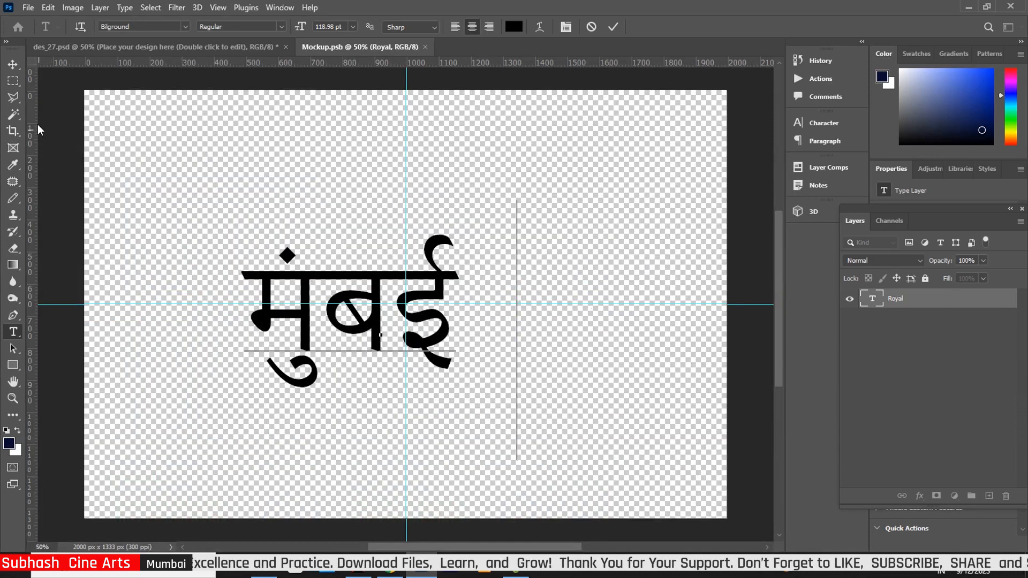
click(13, 64)
drag(376, 333, 423, 339)
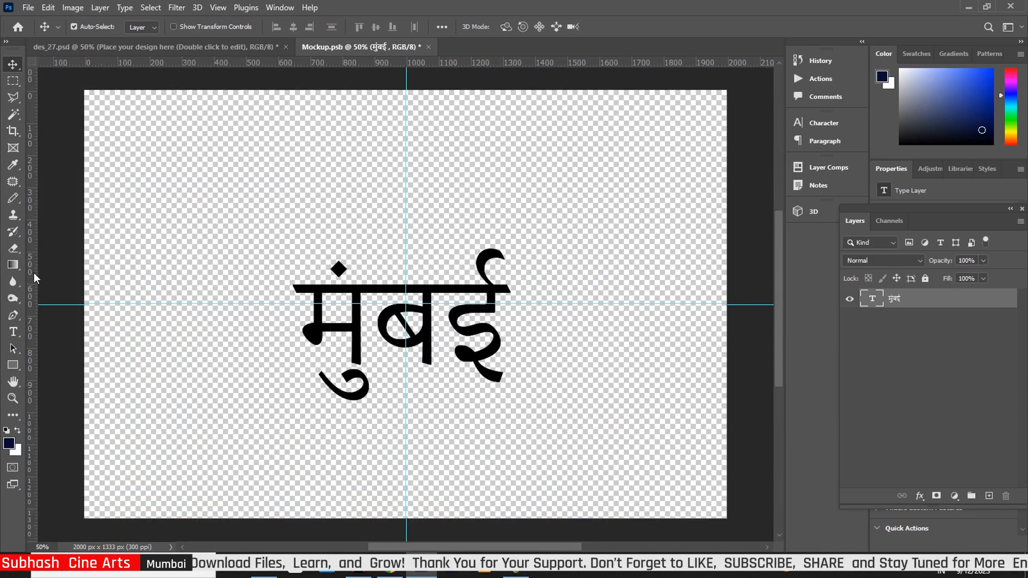
Step: Change the मुंबई text's font to Poppins Bold
click(14, 332)
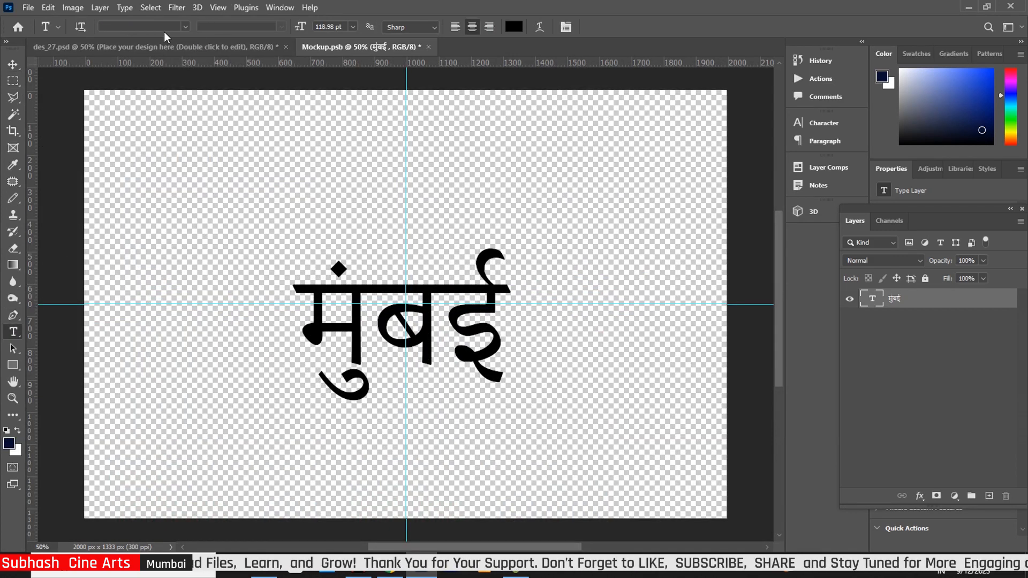
click(185, 28)
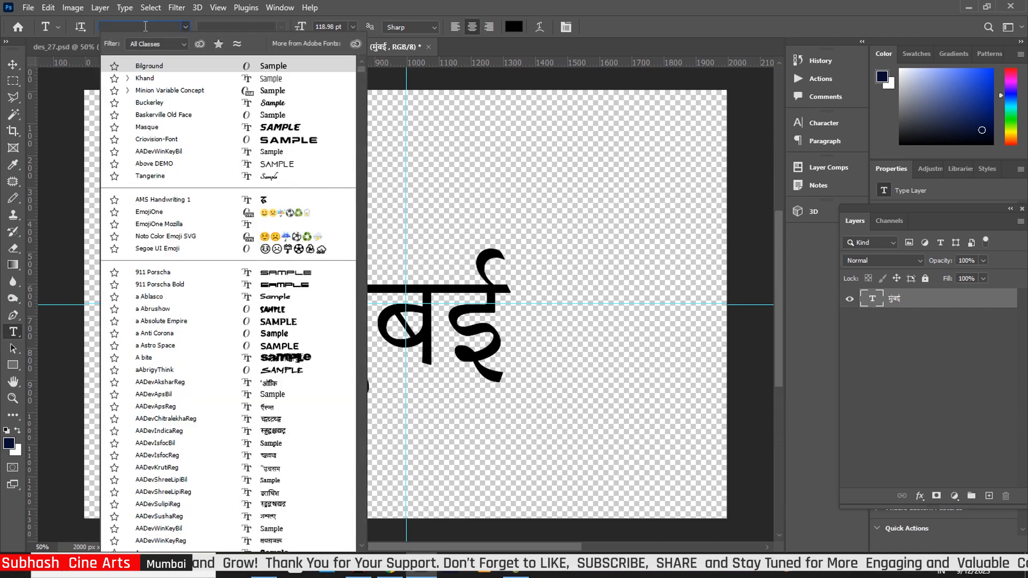
text(poppi)
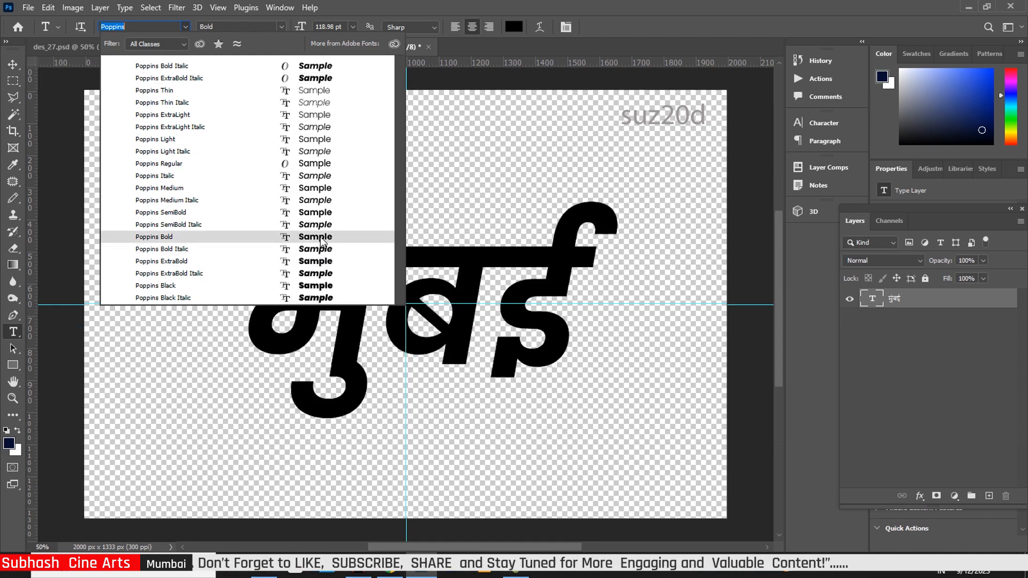
click(321, 236)
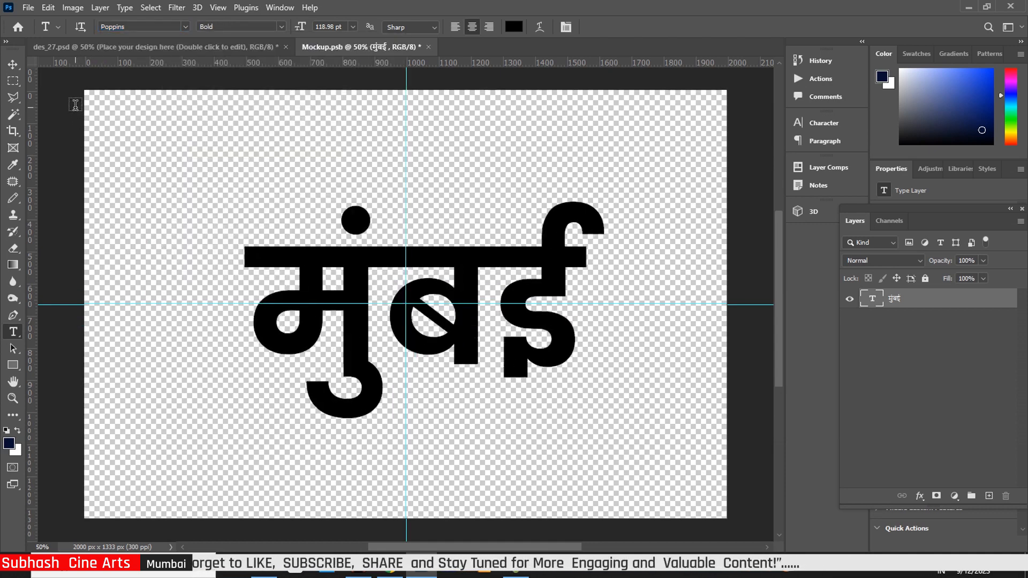
click(13, 65)
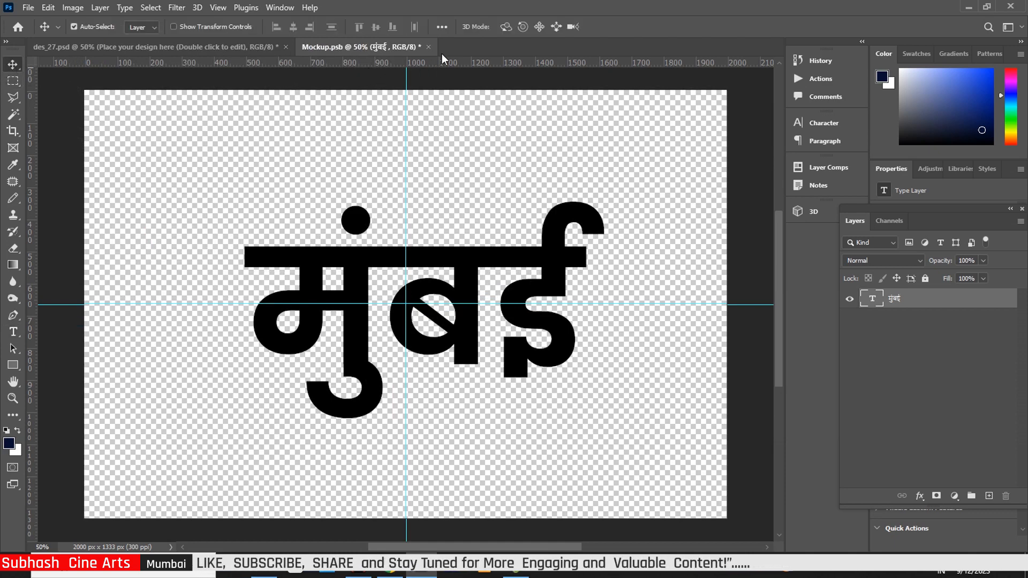
Step: Close Mockup.psb and save its changes back to the mockup
click(428, 47)
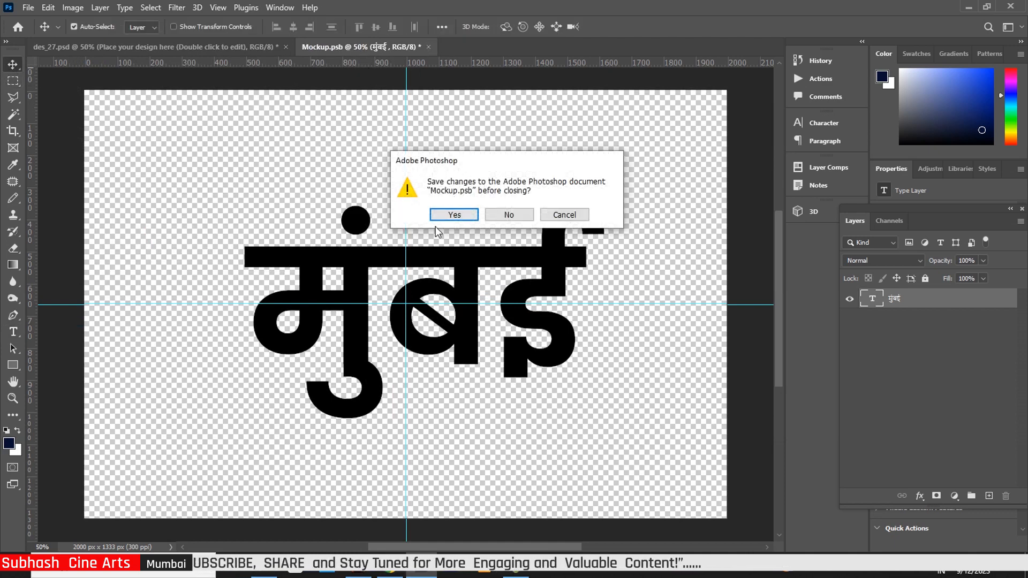
click(456, 213)
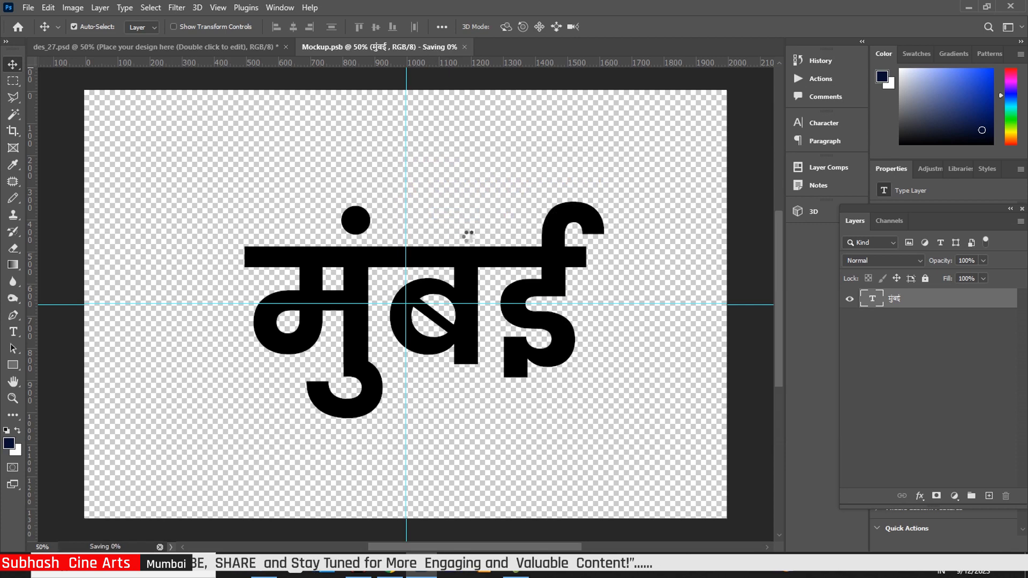